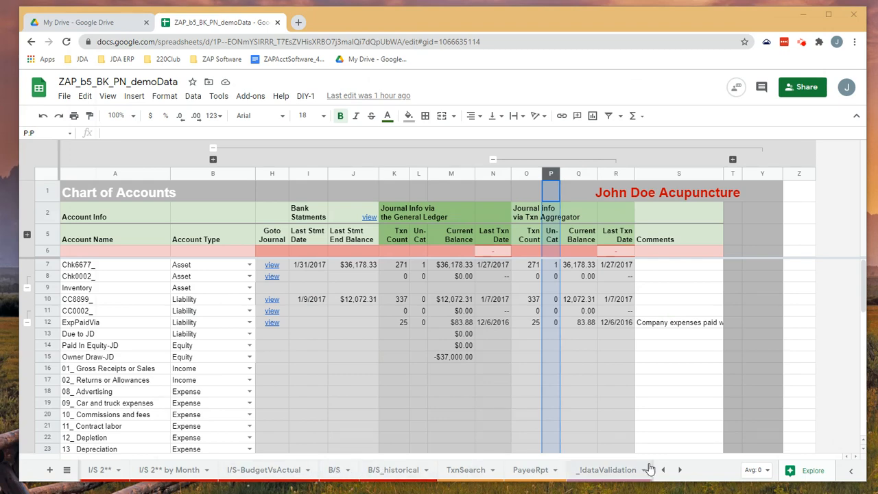
- Open the B/S sheet and set the balance sheet's report End Date to 1/5/2016
left_click(338, 470)
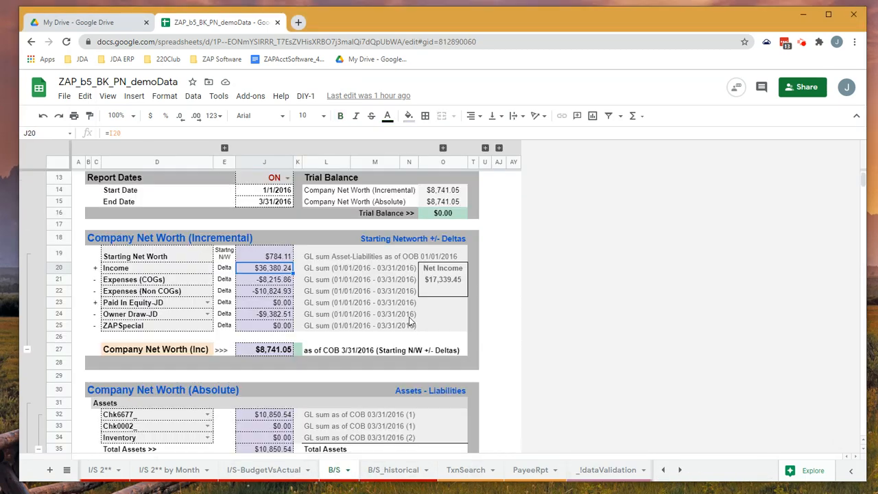
double_click(282, 258)
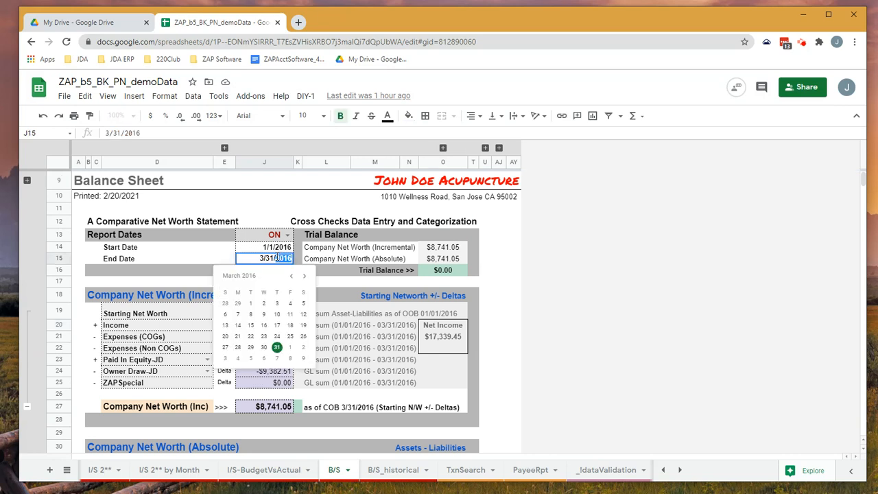
left_click_drag(274, 259, 255, 262)
type("1/5")
key("Return")
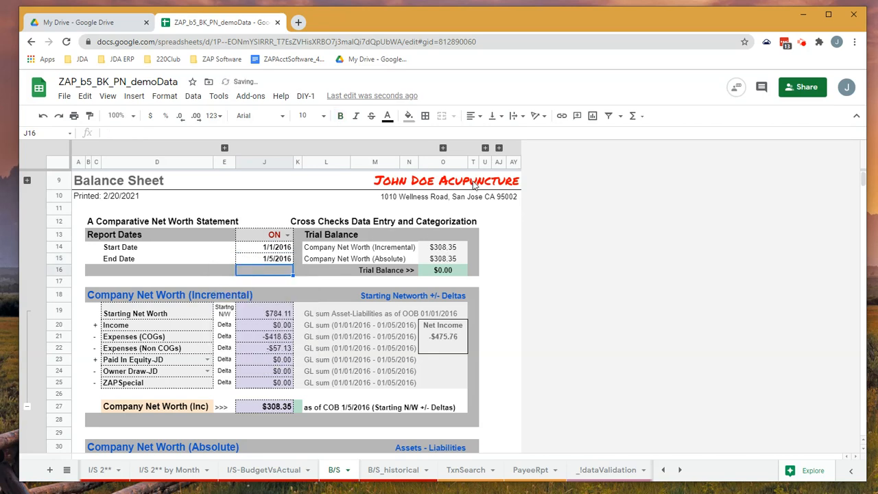
- Expand the collapsed columns V to AI and review the general ledger transactions alongside the balance sheet
left_click(485, 148)
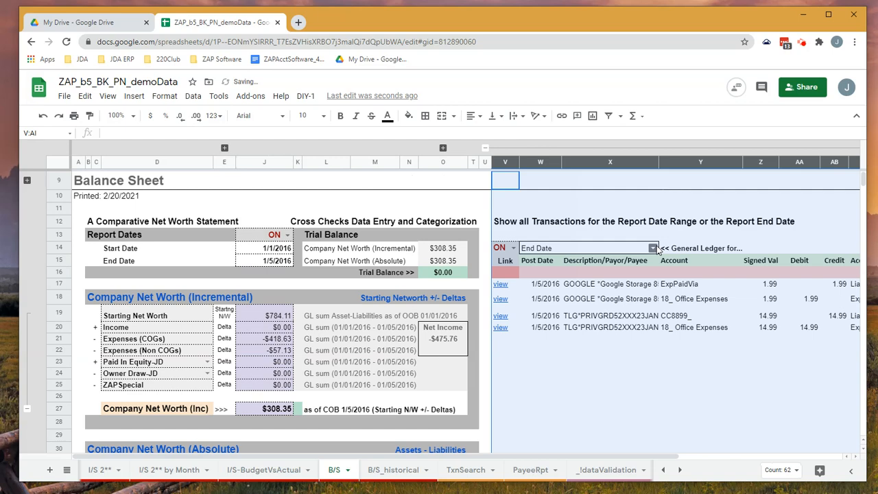
left_click_drag(588, 456, 739, 439)
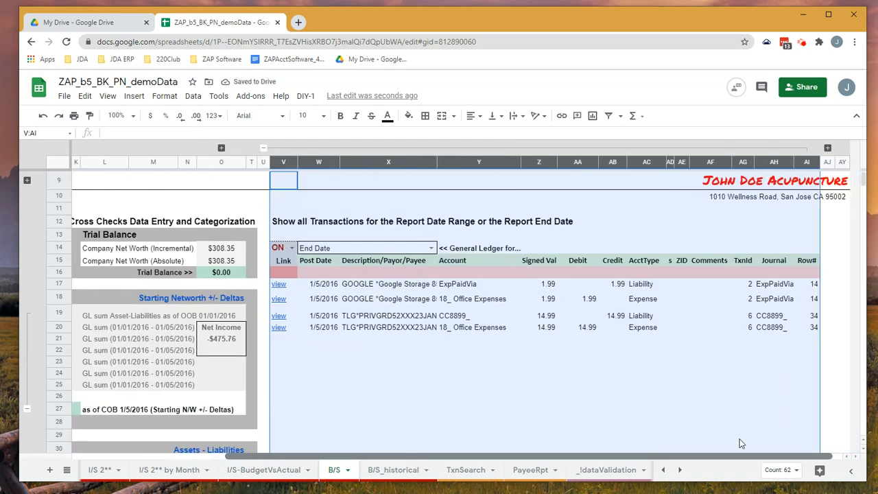
left_click_drag(740, 444, 629, 442)
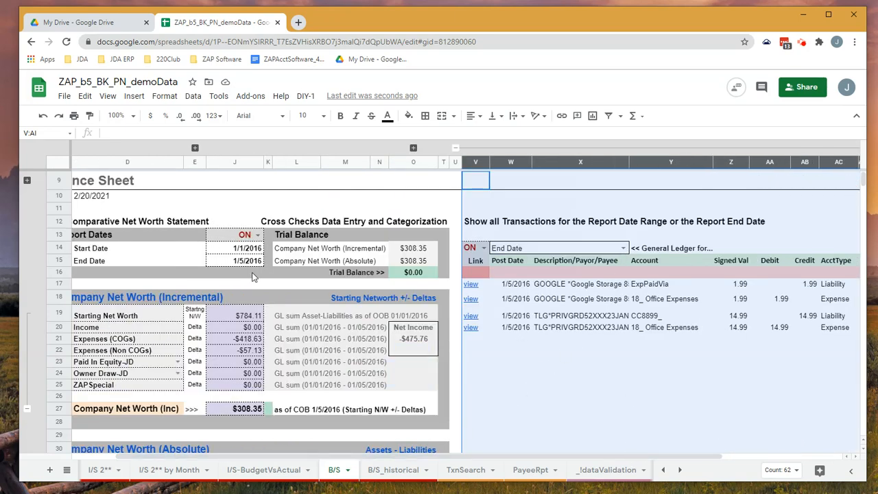
left_click_drag(509, 456, 642, 451)
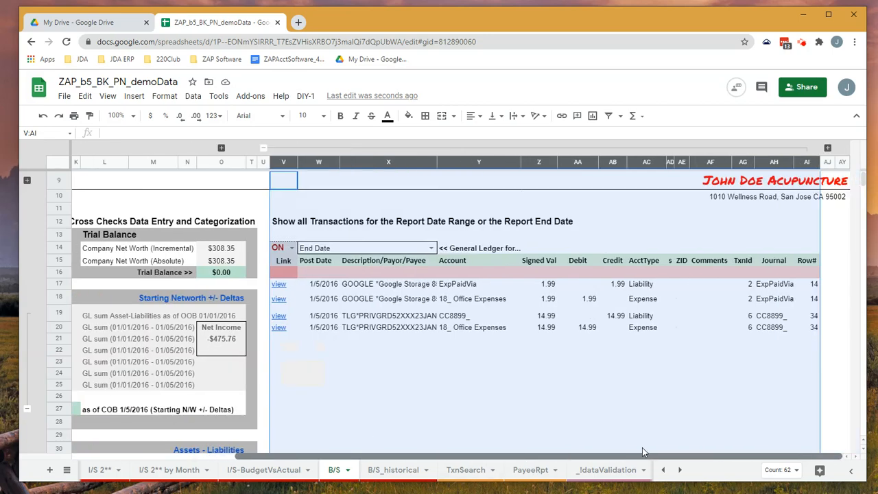
left_click_drag(564, 464, 365, 463)
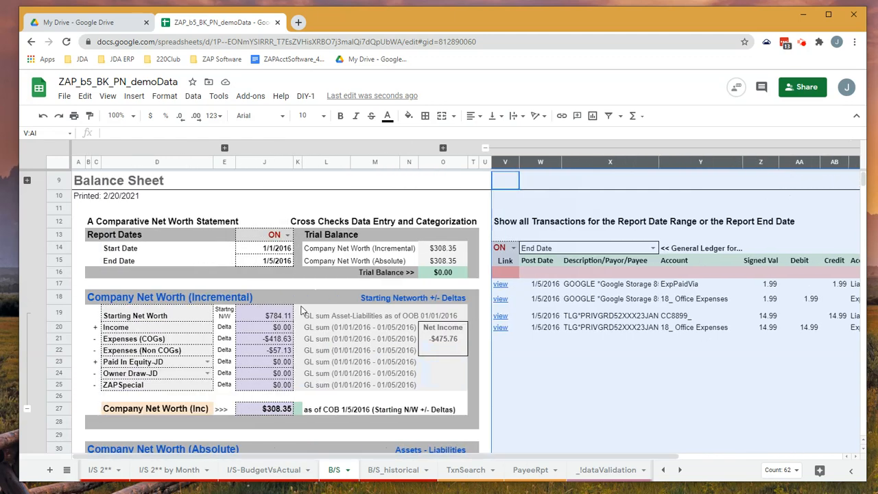
- Set the report End Date to 1/6/2016 and switch the general ledger transaction list to Date Range
double_click(272, 261)
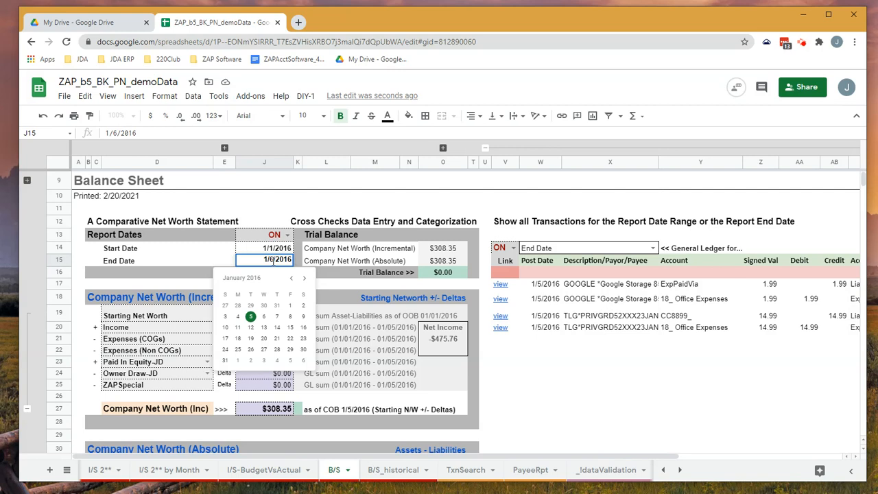
key("Return")
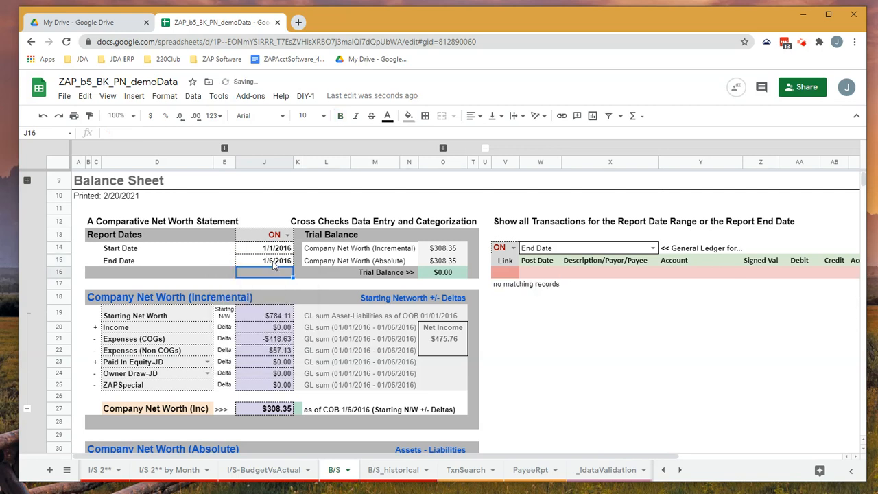
left_click(652, 249)
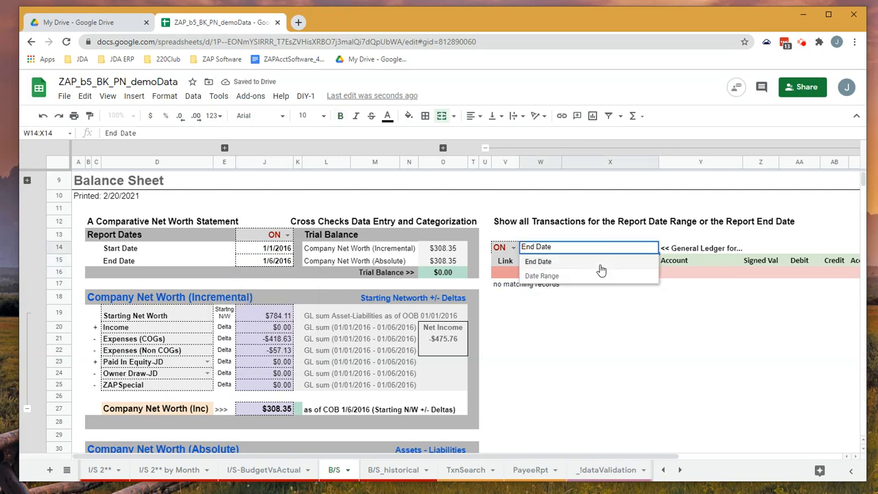
left_click(578, 275)
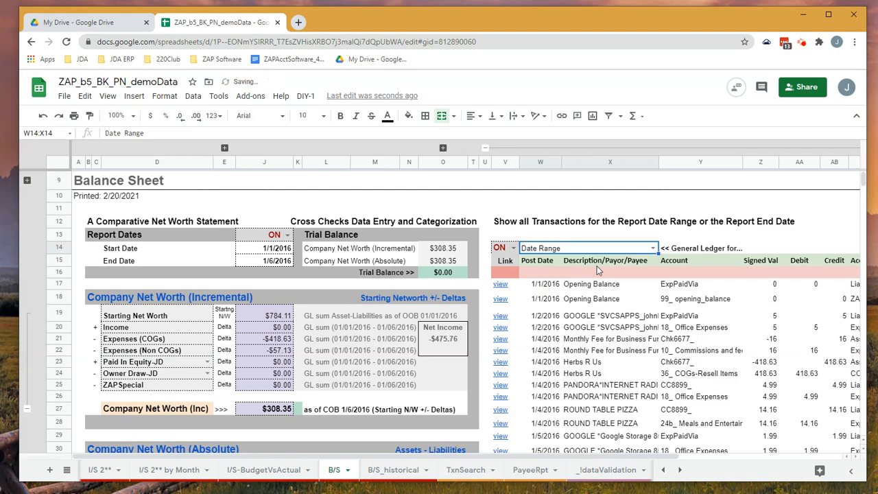
- Set the report End Date to 1/5/2016 and look through the transactions listed for the date range
double_click(275, 260)
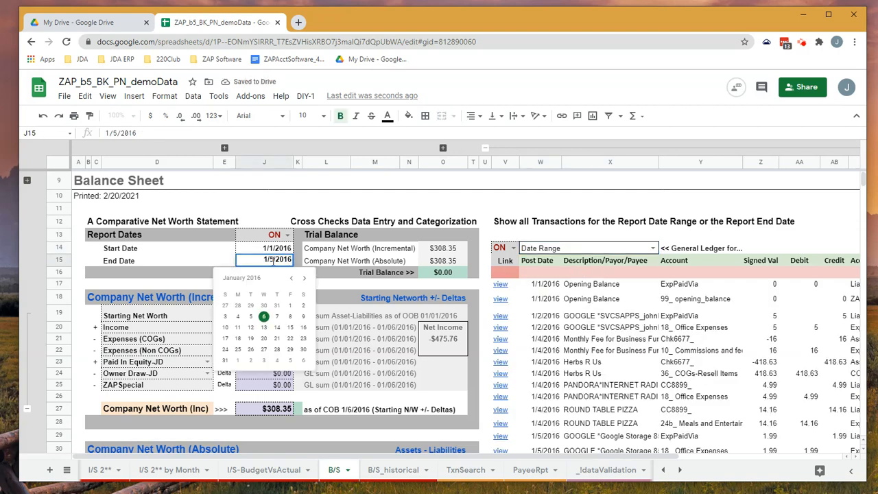
key("Return")
scroll(568, 365, "down", 3)
scroll(568, 365, "up", 3)
scroll(602, 349, "up", 1)
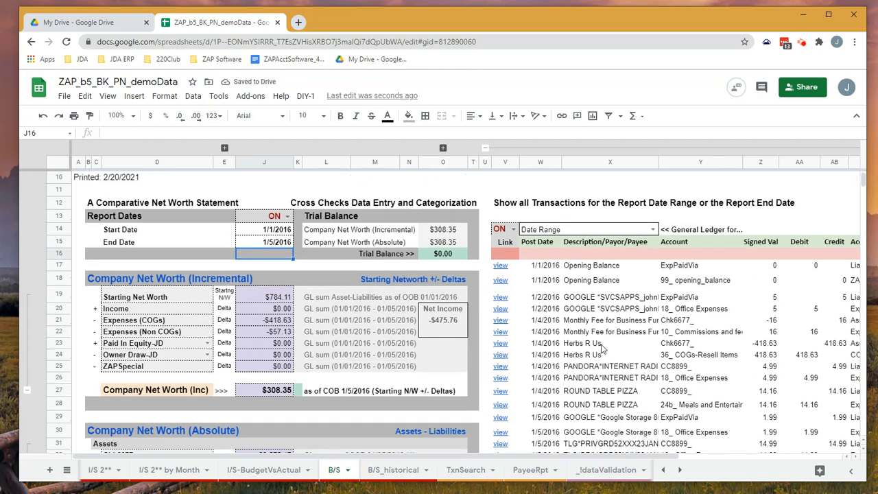
- Open the CC8899 journal sheet and sort it A → Z by the txnID column
left_click(663, 470)
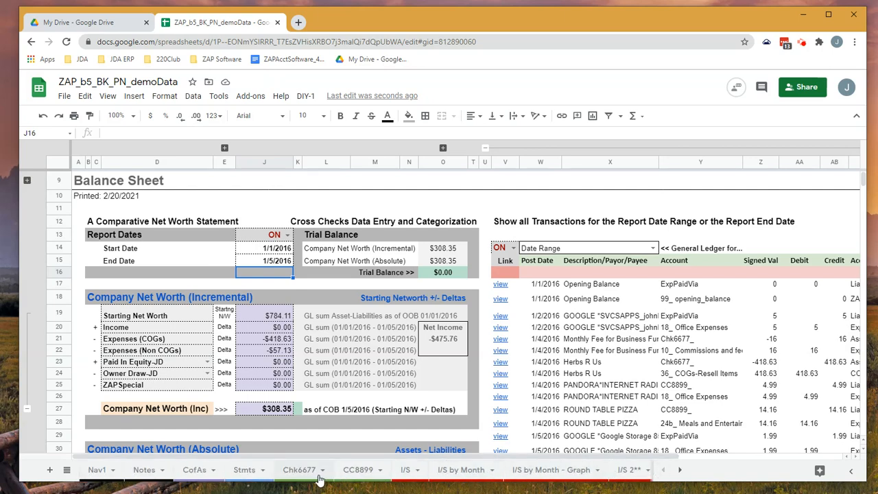
left_click(354, 470)
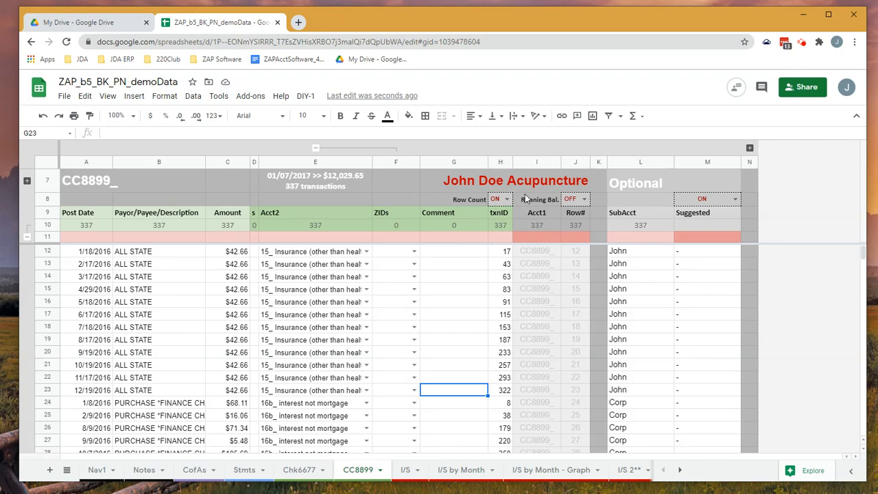
right_click(500, 162)
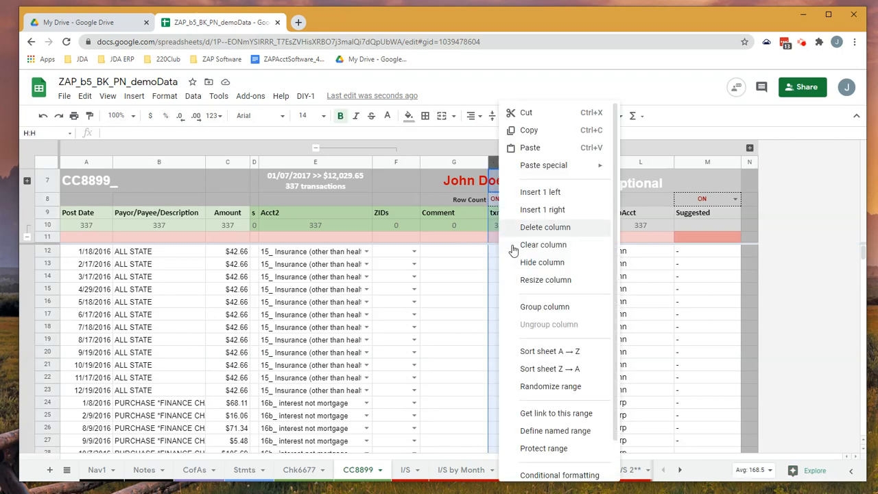
left_click(537, 350)
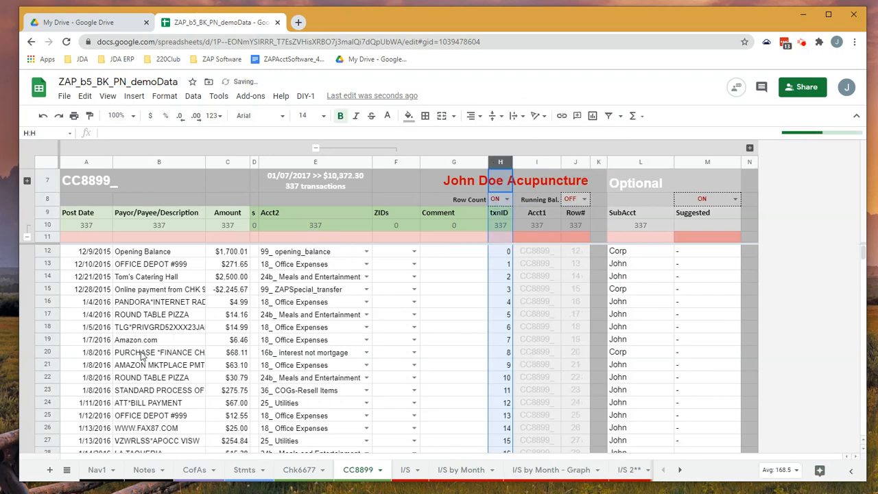
- Enter the comment "office expernses" for the 1/5/2016 TLG*PRIVGRD transaction in row 18
left_click(310, 329)
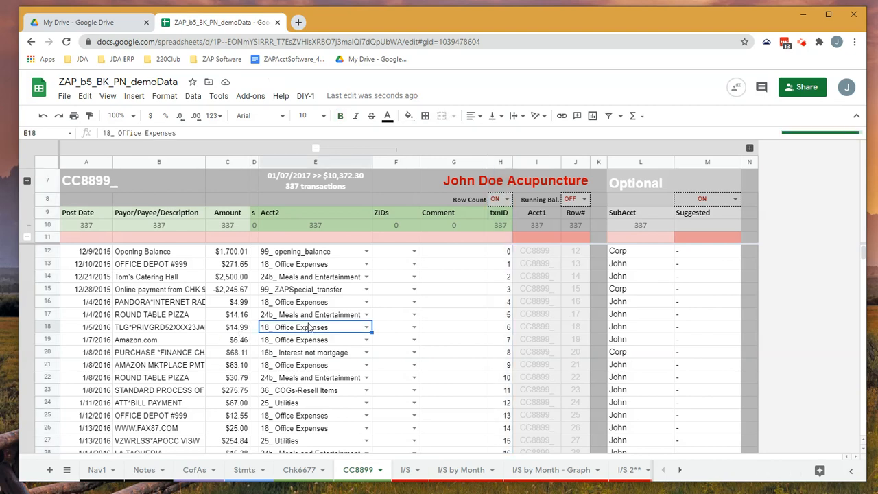
left_click(437, 332)
type("office ex")
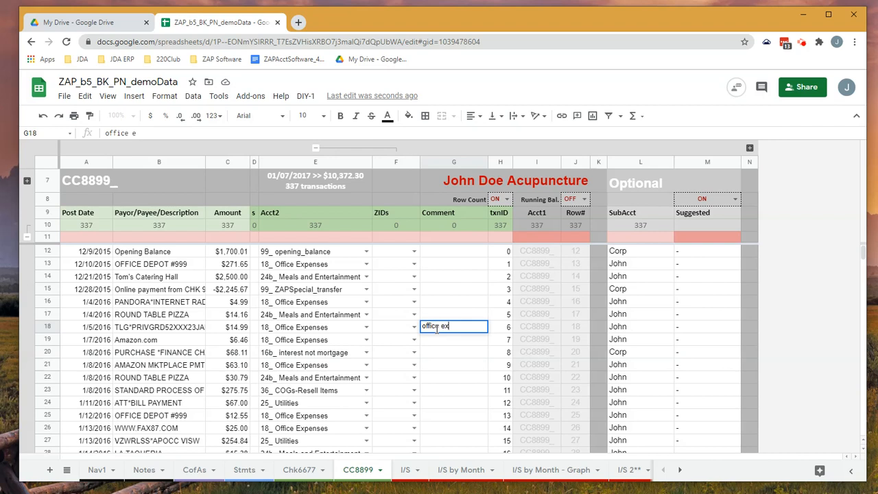
type("pernses")
key("Return")
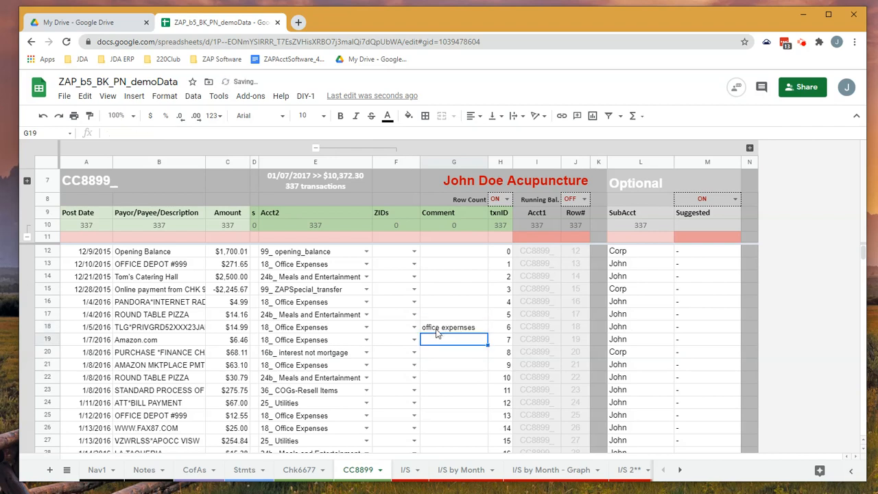
- Clear the Acct2 category of the row 18 transaction and return to the B/S sheet to check the trial balance
left_click(352, 330)
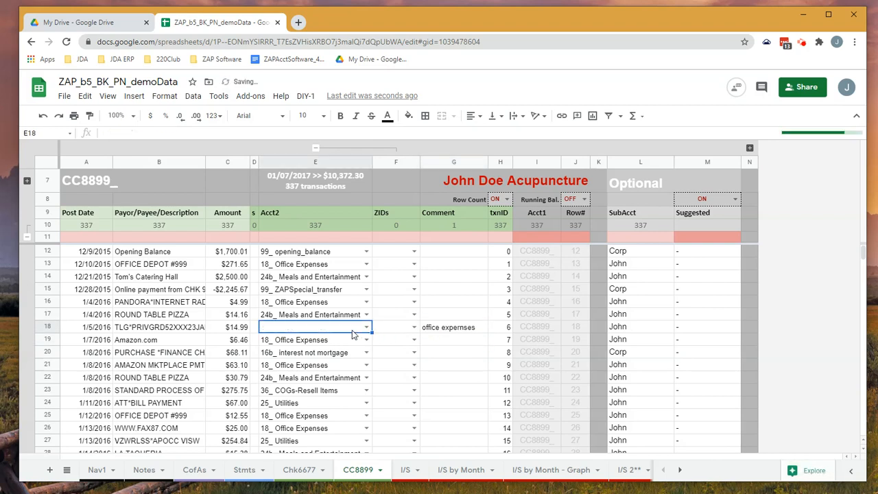
key("Delete")
left_click(404, 317)
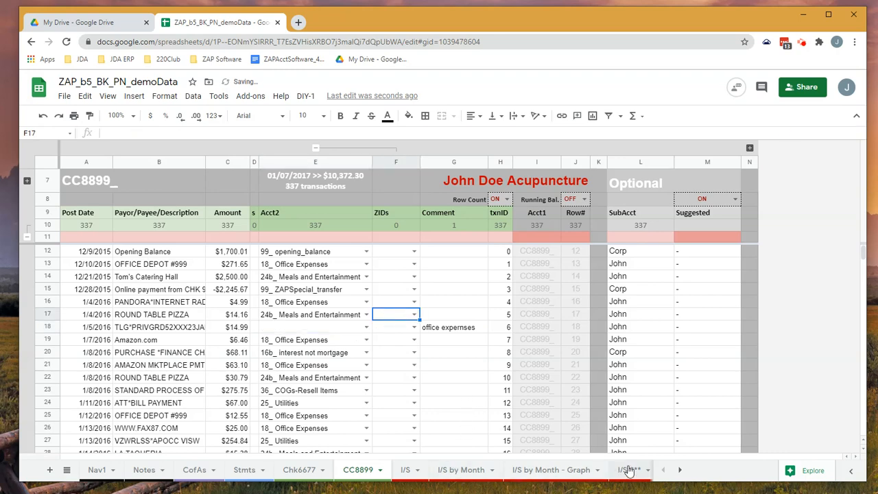
left_click(680, 470)
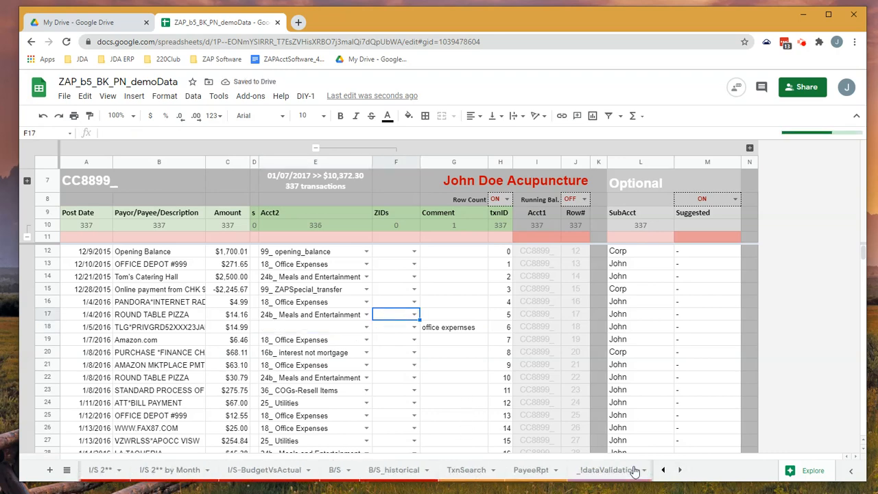
left_click(336, 471)
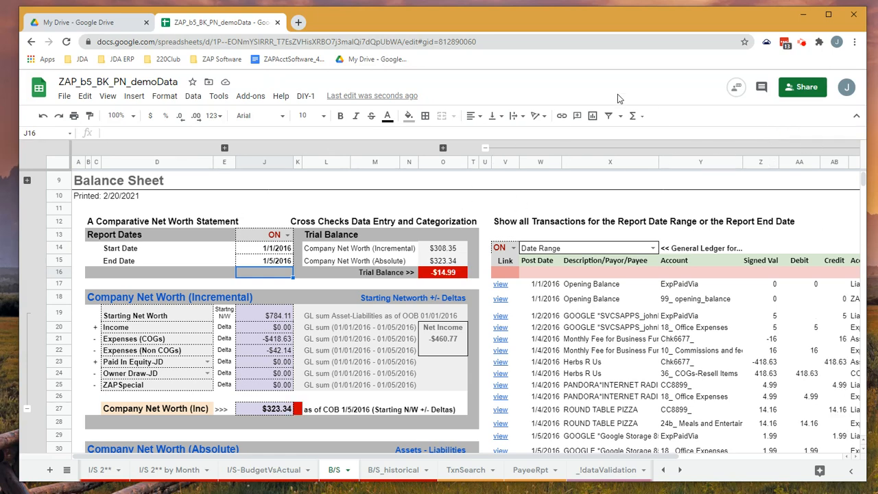
- Duplicate the spreadsheet's browser tab into its own window, narrow that window to about half width, and return to the original window
right_click(244, 25)
left_click(278, 86)
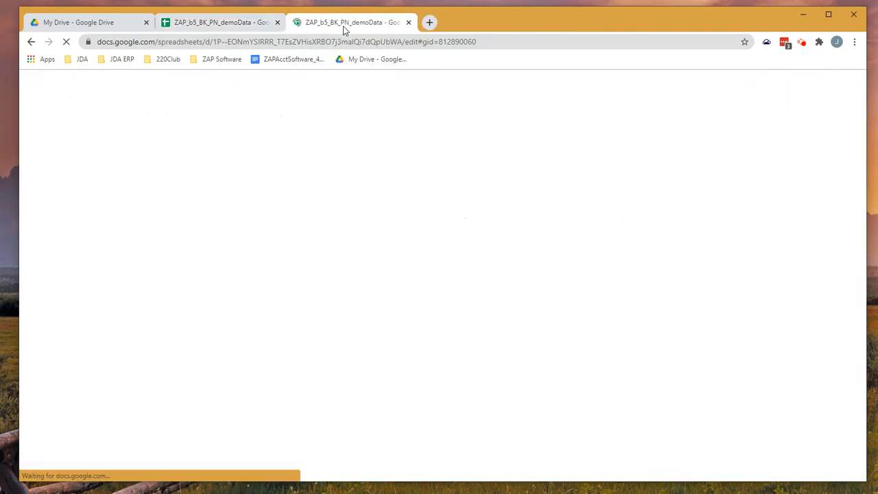
left_click_drag(344, 26, 357, 78)
left_click_drag(654, 73, 638, 35)
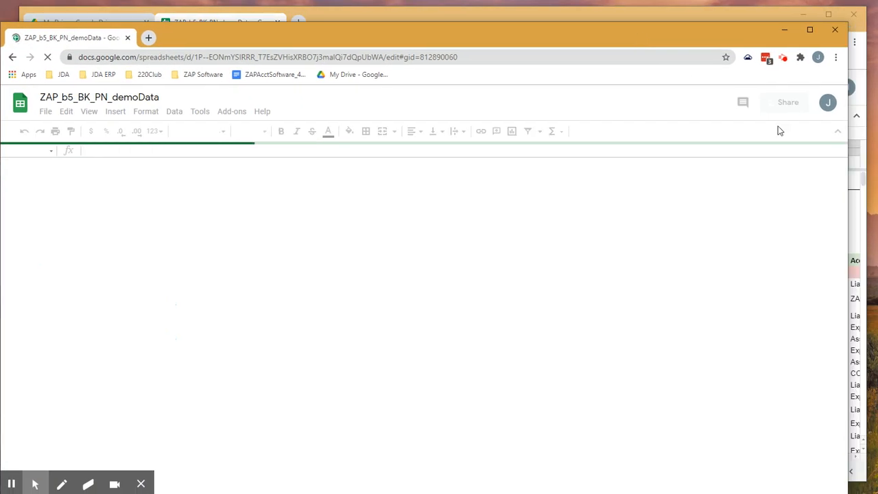
left_click_drag(848, 164, 484, 190)
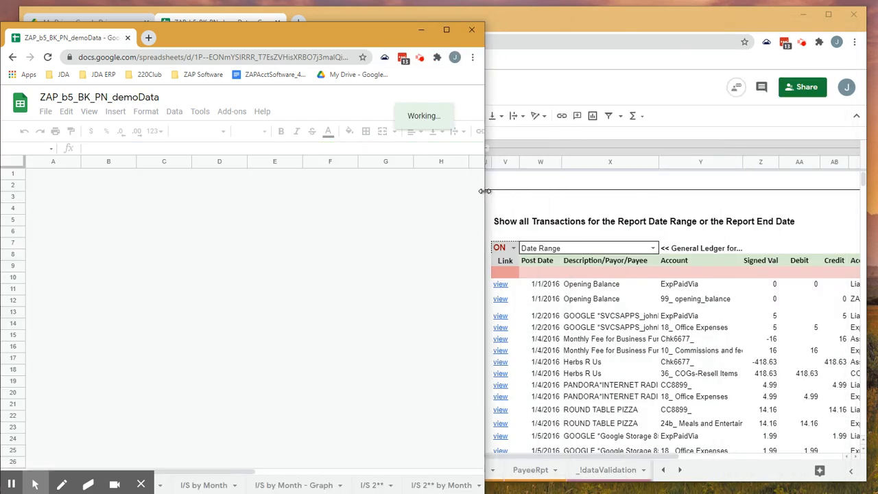
left_click(568, 10)
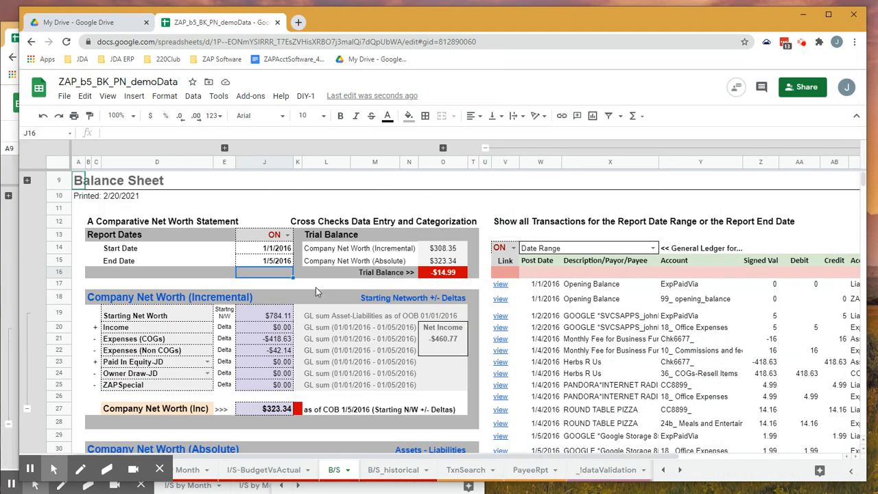
- Set the report End Date to 1/31/2016 and collapse the general ledger transaction columns V to AI
left_click(280, 264)
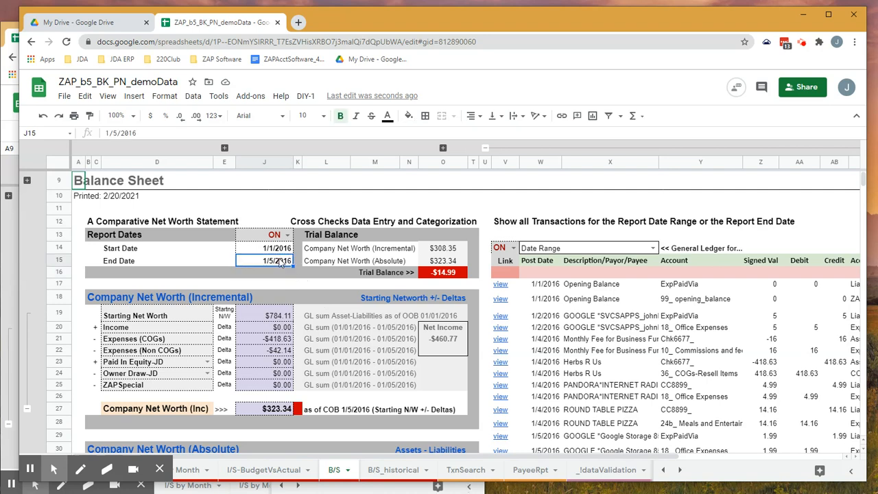
double_click(279, 263)
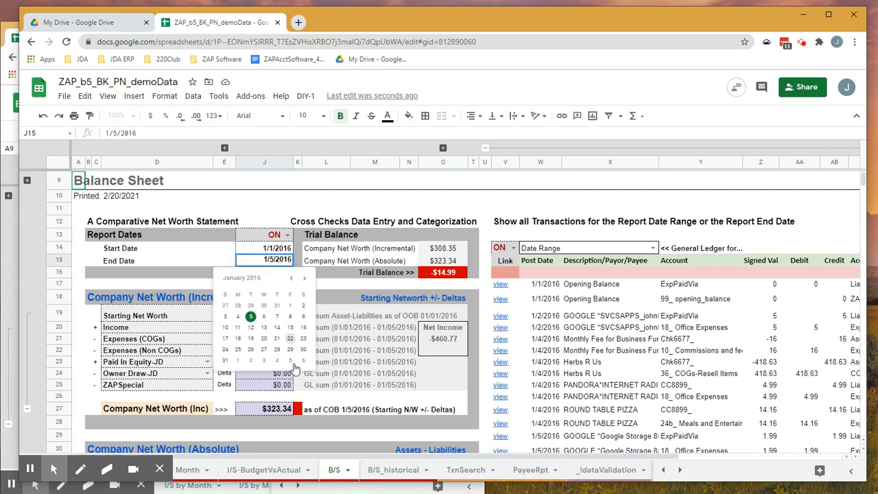
left_click(224, 361)
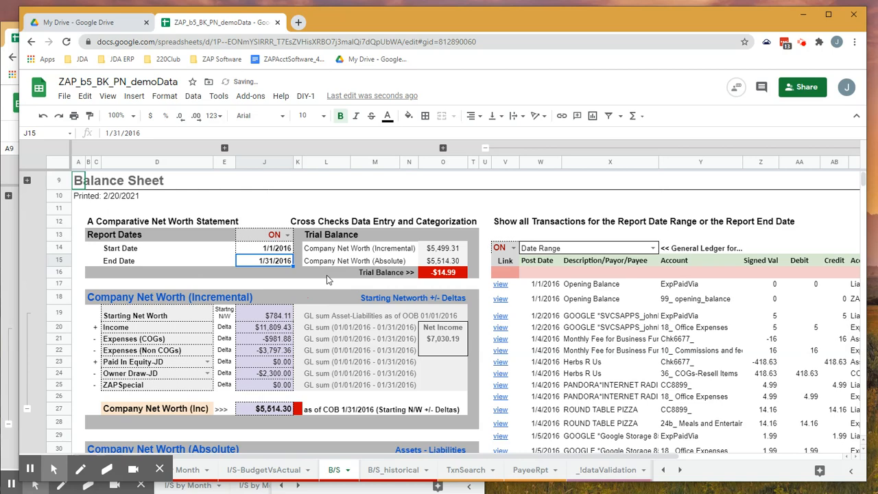
left_click(538, 148)
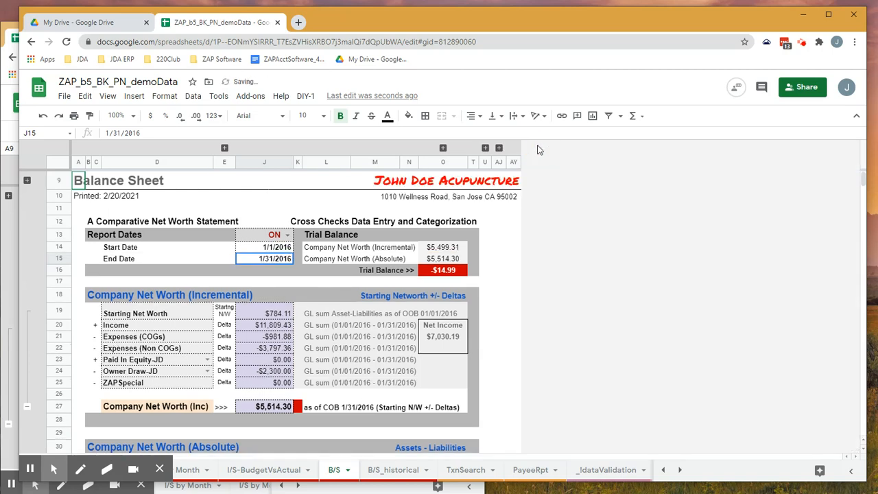
- Set the report End Date to 1/2/2016, leaving the Start Date at 1/1/2016, and check the trial balance
double_click(275, 249)
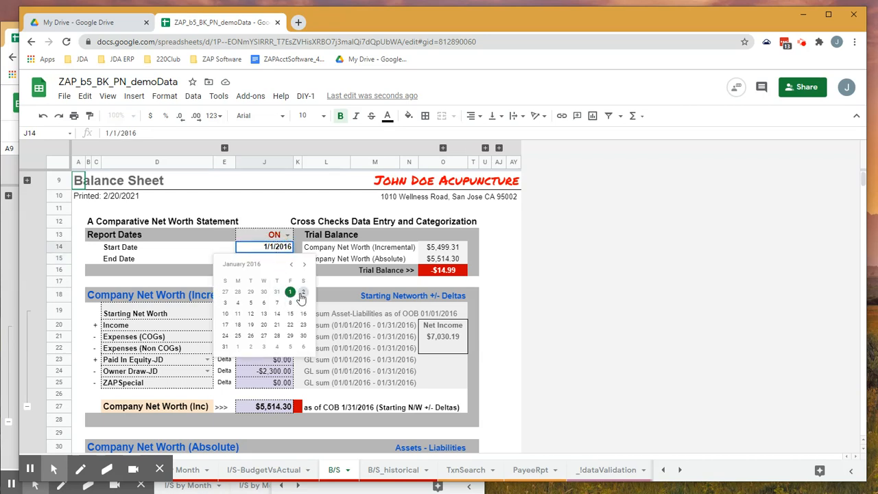
left_click(203, 257)
double_click(282, 257)
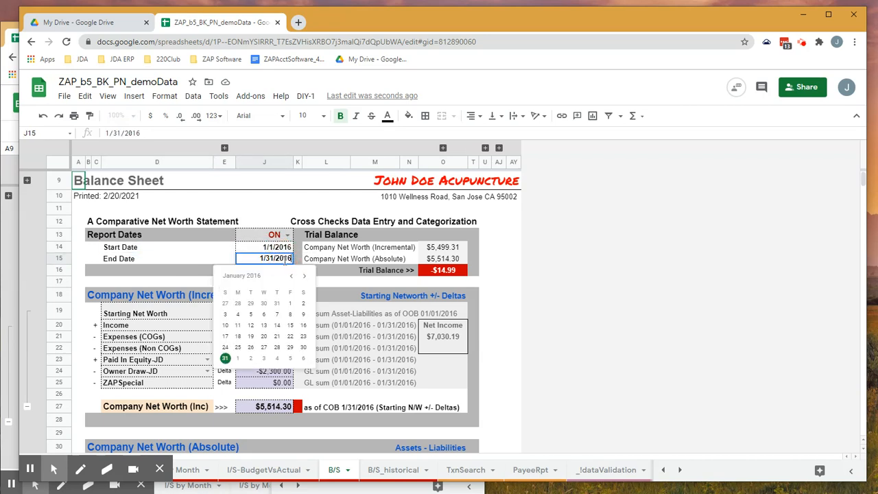
left_click(303, 303)
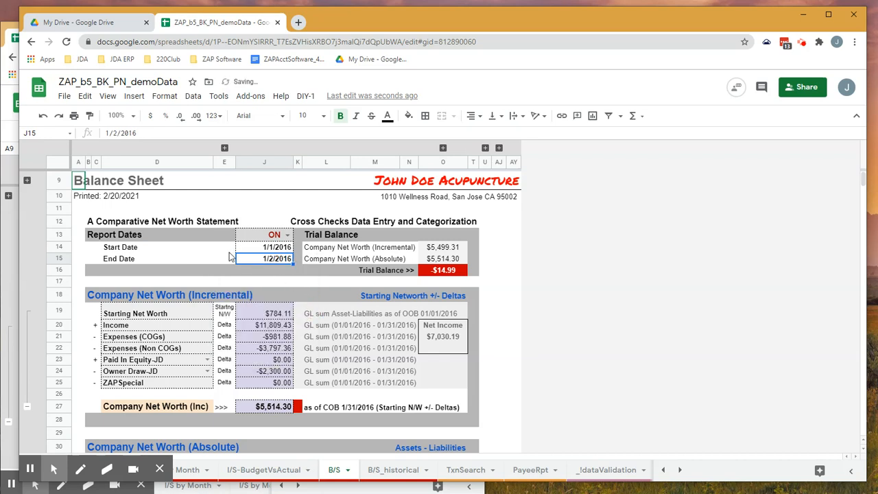
left_click(232, 250)
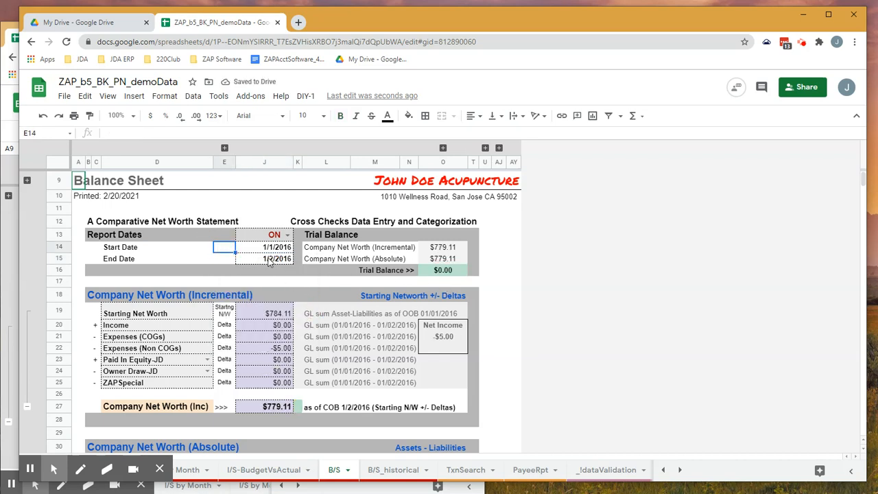
- Narrow the report period by setting the End Date to 1/15/2016, 1/8/2016 and finally 1/5/2016, checking the trial balance each time
double_click(270, 262)
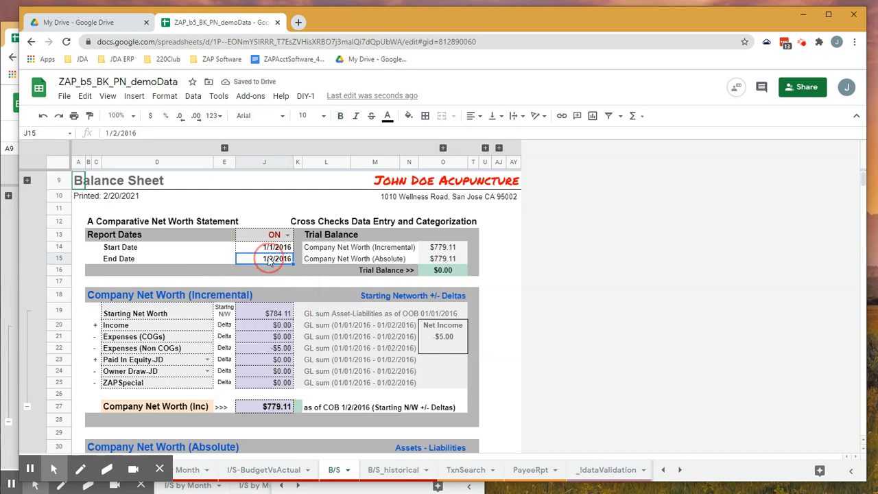
left_click(288, 332)
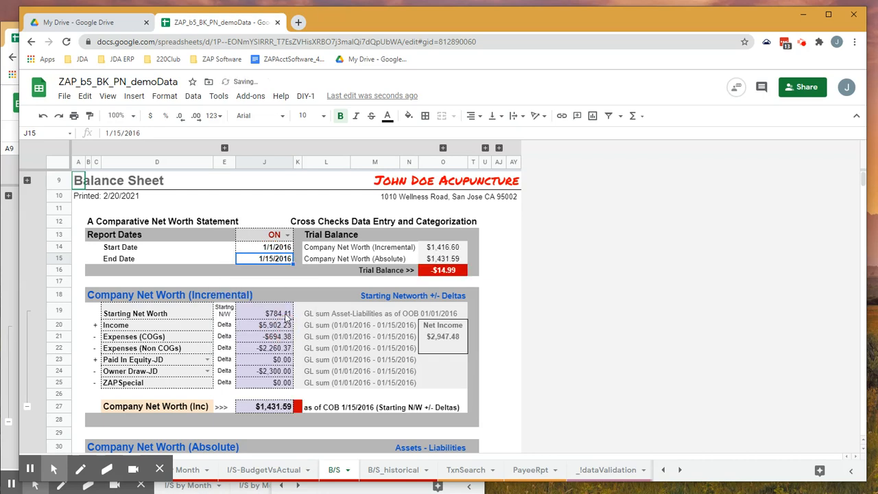
double_click(275, 263)
left_click(291, 314)
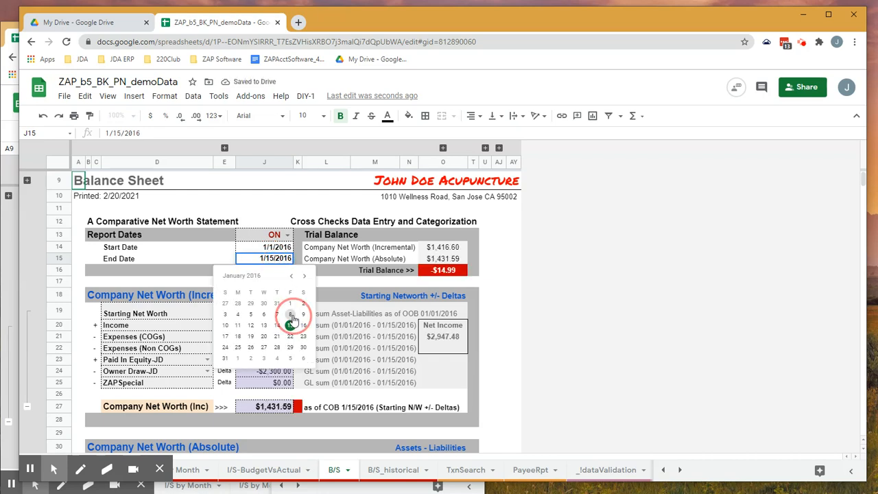
double_click(276, 265)
left_click(255, 314)
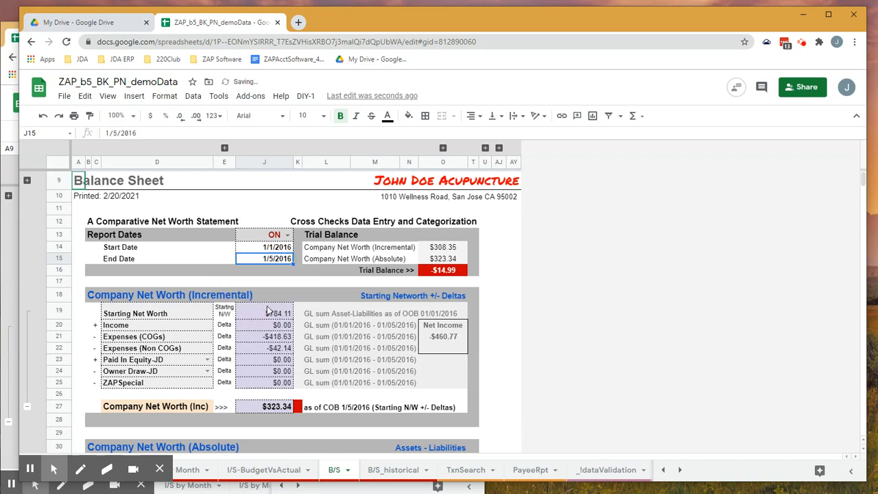
- Set the End Date to 1/4/2016 to compare the trial balance, and set it back to 1/5/2016
double_click(284, 260)
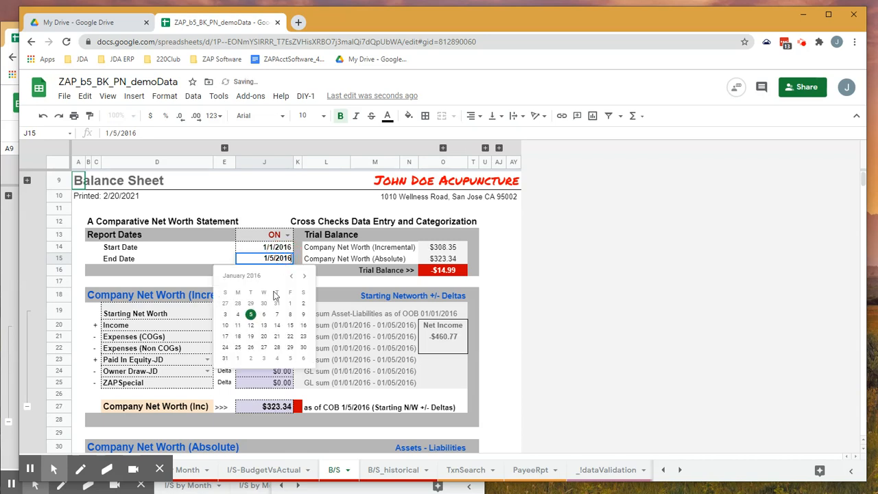
left_click(240, 315)
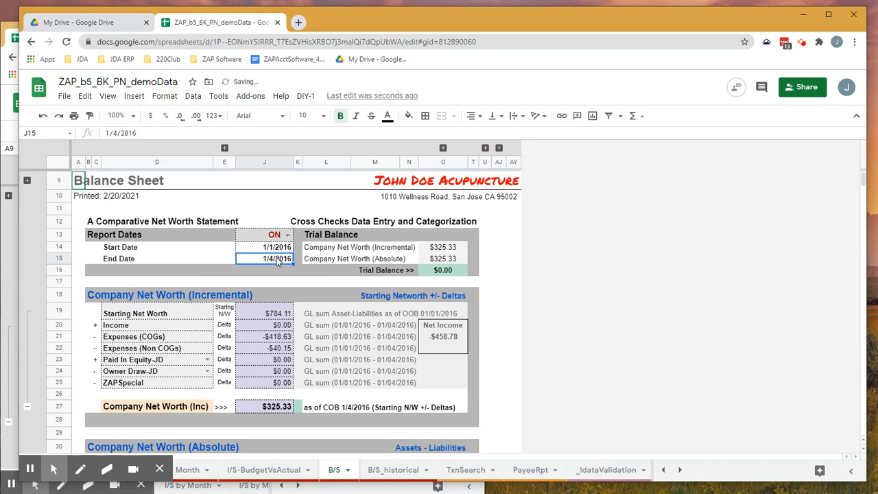
double_click(276, 264)
left_click(255, 313)
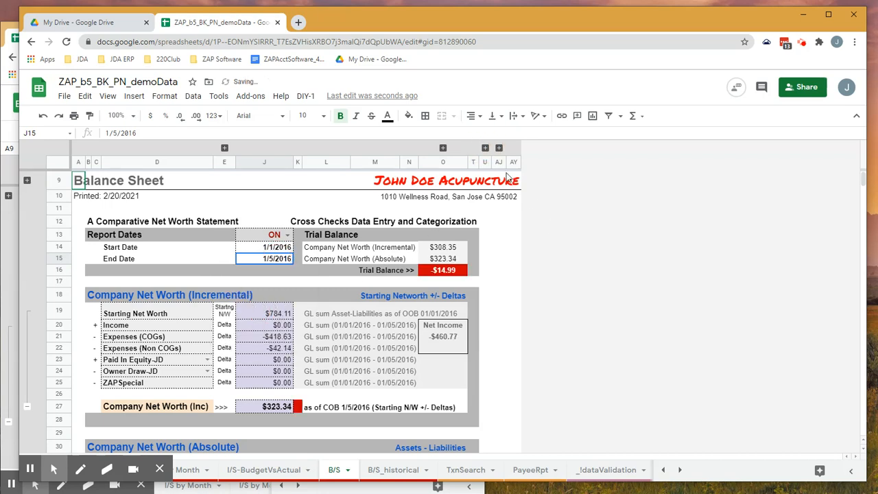
- Expand the general ledger transaction columns V to AI and restrict the listed transactions to the End Date
left_click(485, 148)
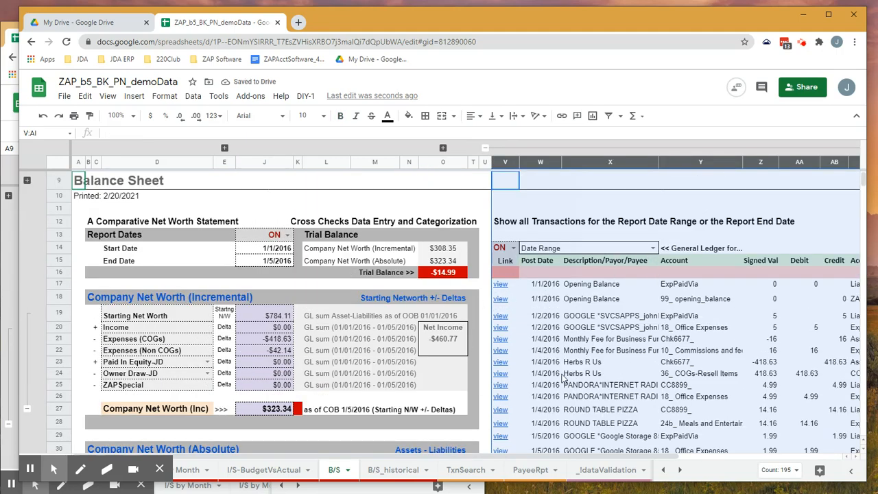
scroll(562, 377, "down", 1)
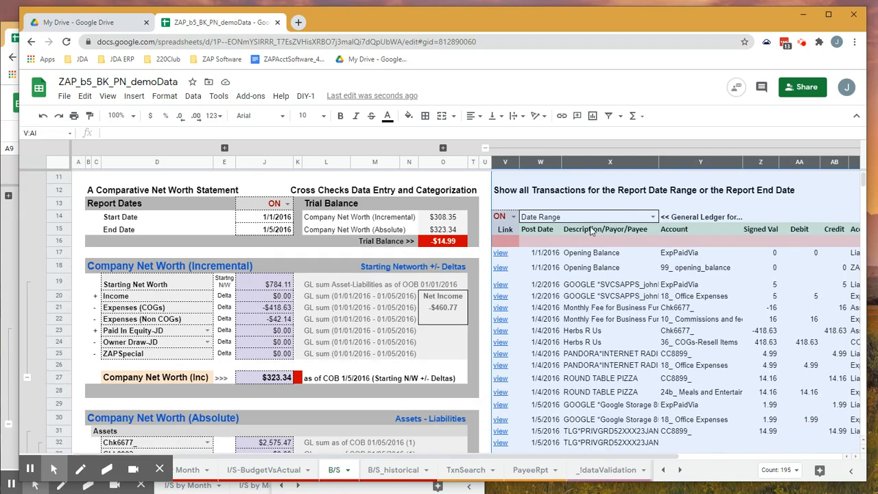
left_click(652, 217)
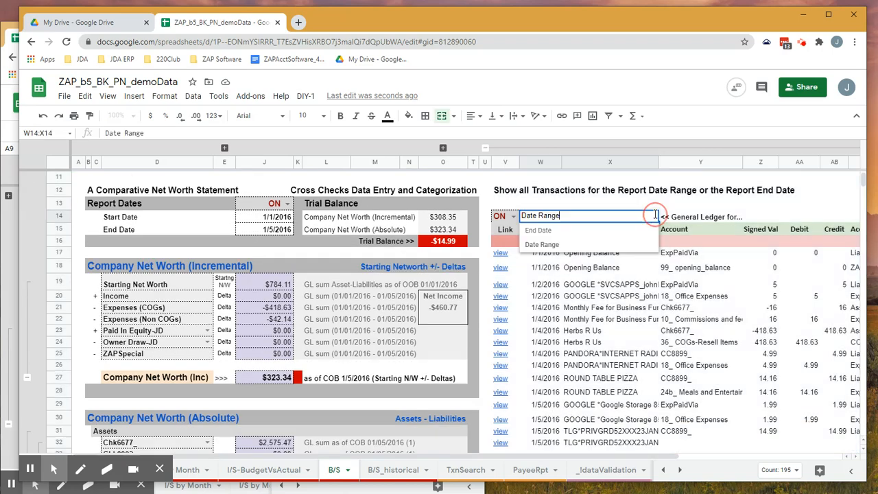
left_click(587, 230)
left_click_drag(560, 456, 637, 375)
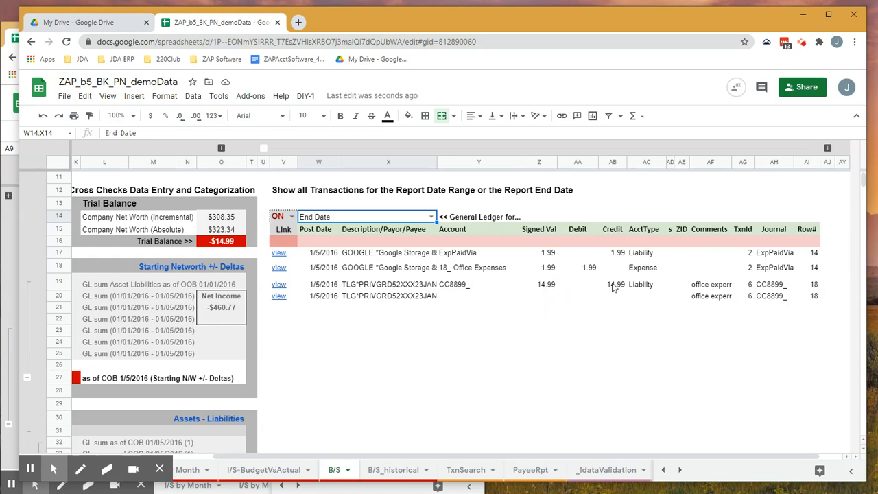
- Widen the Description/Payor/Payee column and inspect the Account and Signed Val cells of the second TLG*PRIVGRD entry in row 20
left_click(455, 300)
left_click(546, 298)
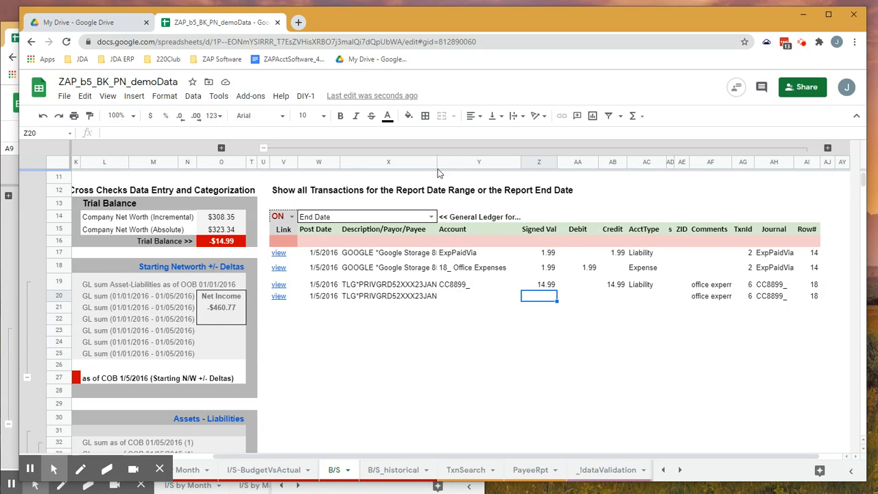
left_click_drag(437, 161, 460, 162)
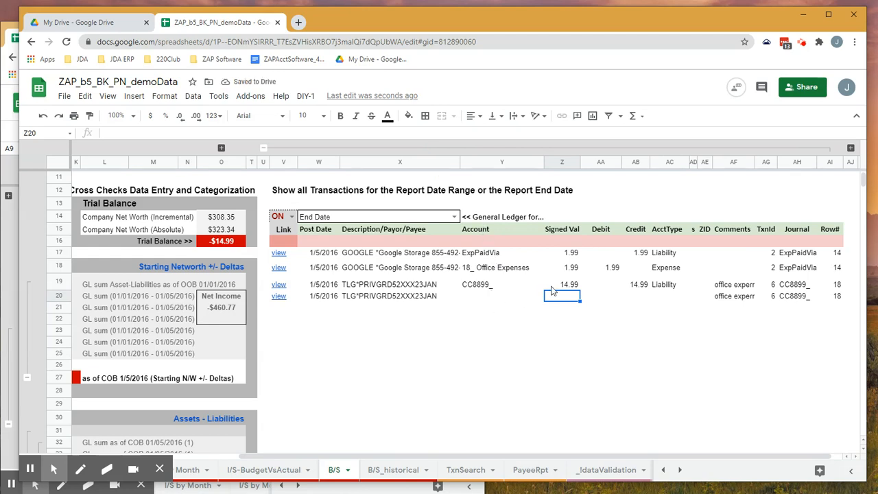
left_click(482, 300)
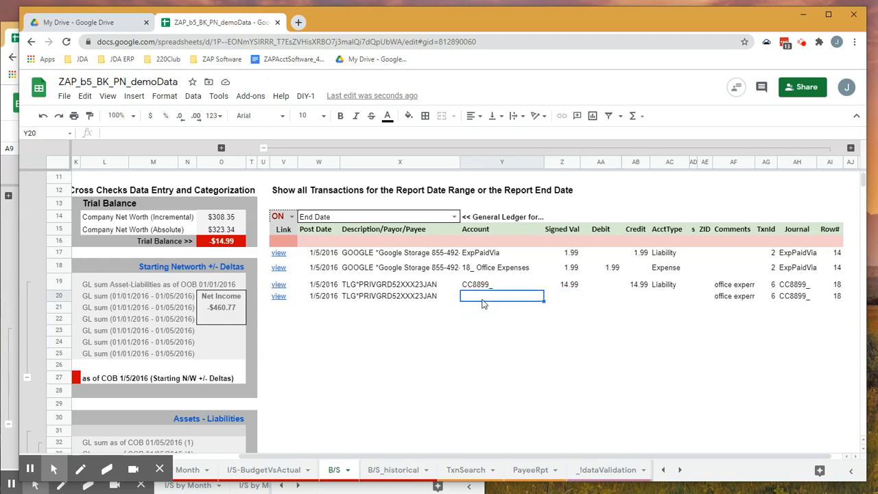
- Follow the row 20 entry's view link to its source transaction and arrange this window beside the one showing the balance sheet
left_click(286, 299)
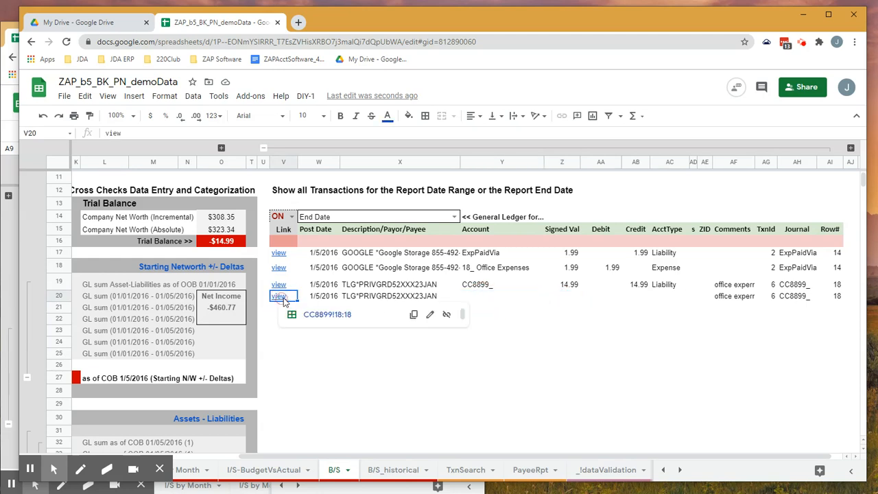
left_click(316, 316)
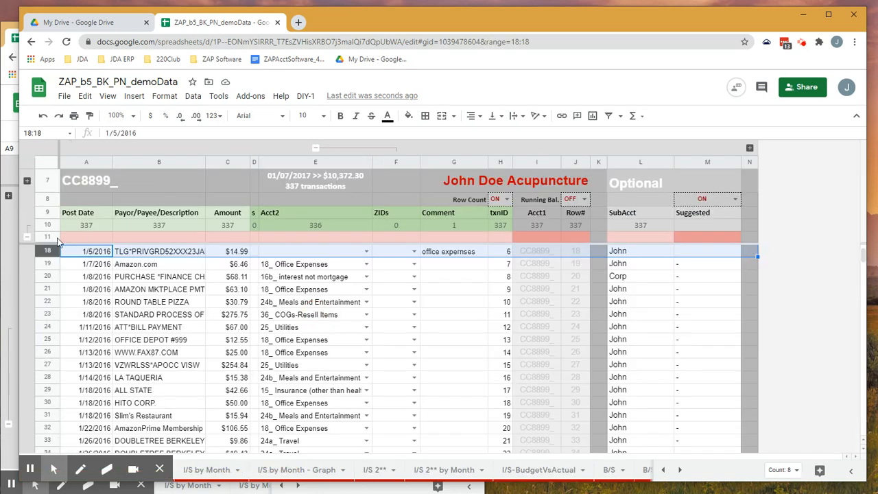
left_click_drag(17, 213, 389, 218)
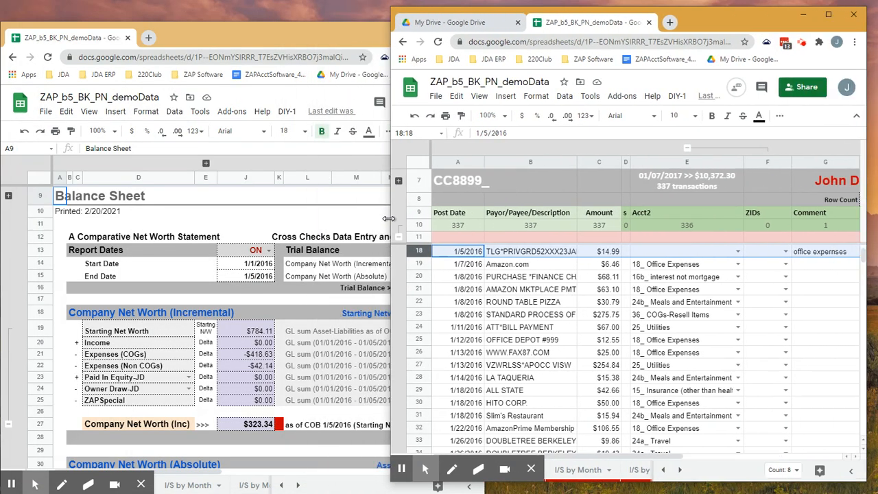
- Set the row 18 transaction's Acct2 category to 18_ Office Expenses and check the trial balance in the other window
left_click(737, 252)
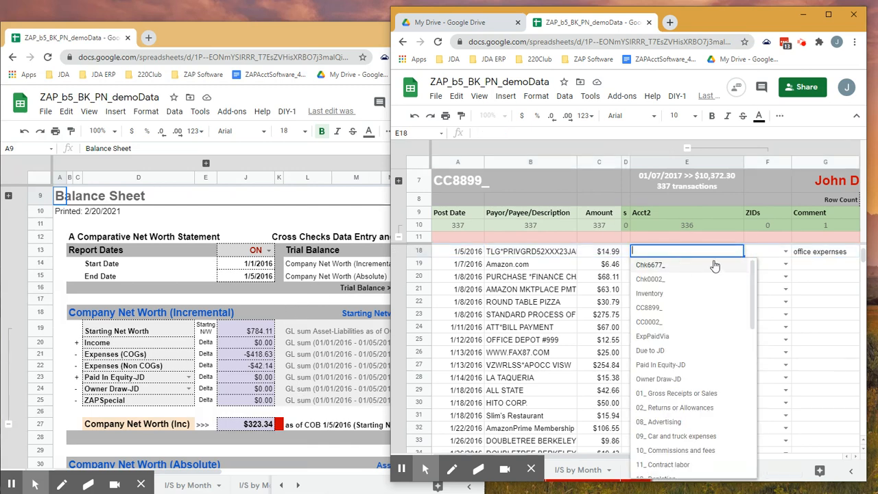
type("offi")
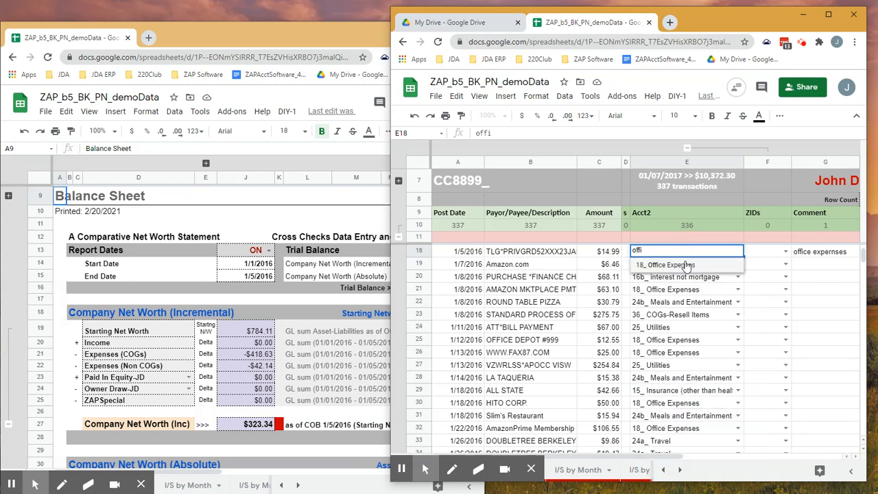
left_click(686, 265)
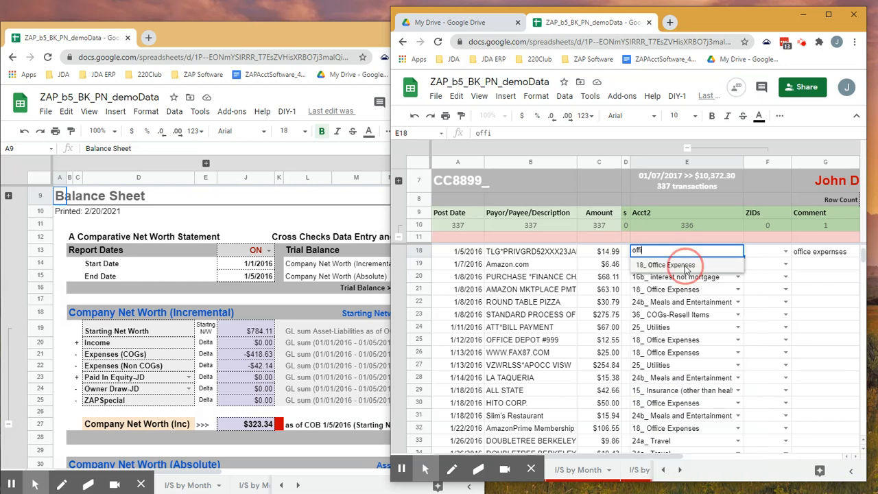
left_click(368, 205)
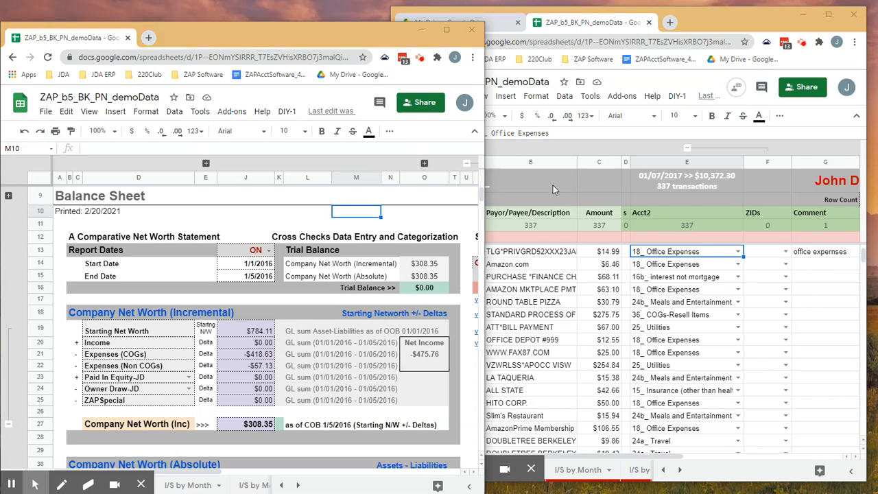
- Return to the transaction sheet and change the row 18 transaction's Acct2 category to the sheet's own account, CC8899_
left_click(707, 30)
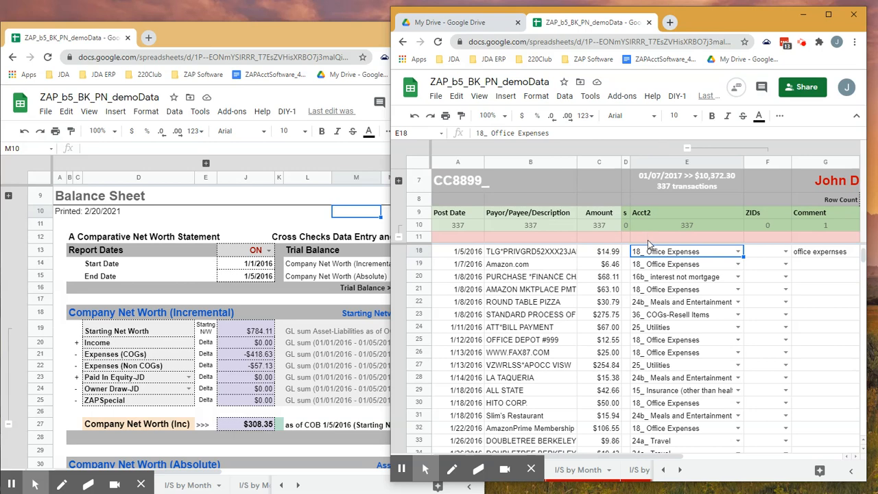
scroll(691, 257, "up", 2)
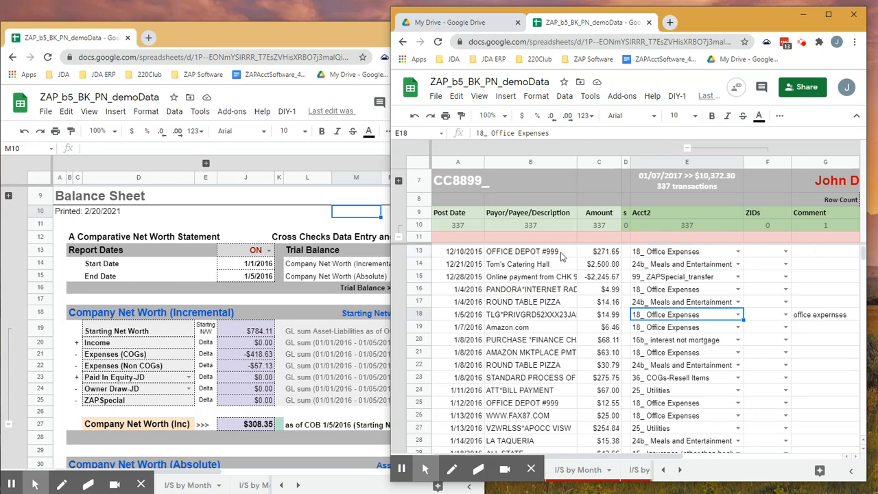
double_click(715, 315)
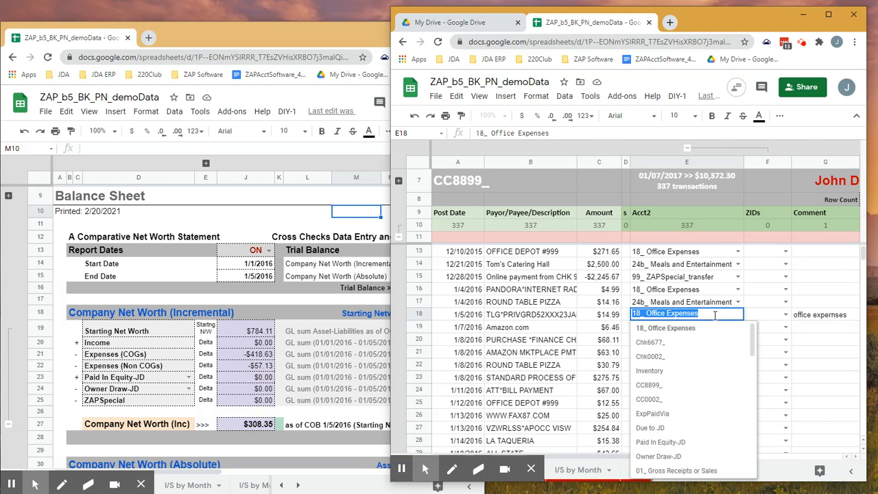
type("cc")
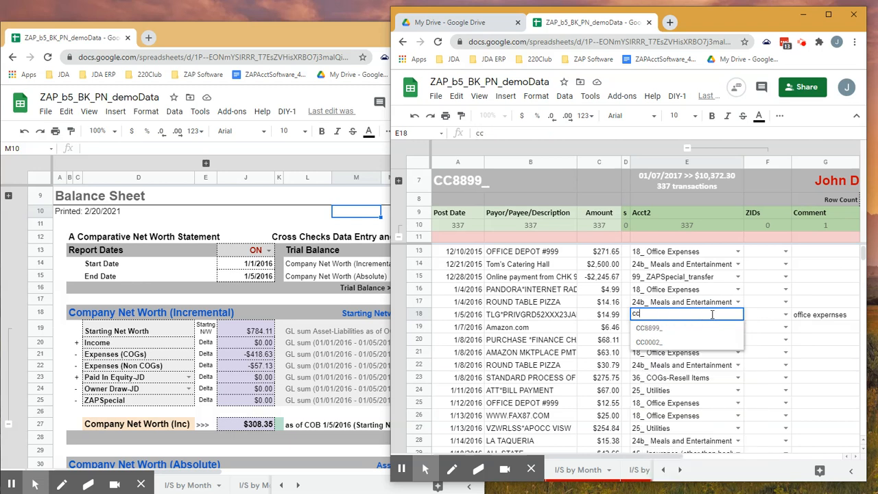
left_click(666, 328)
left_click(768, 320)
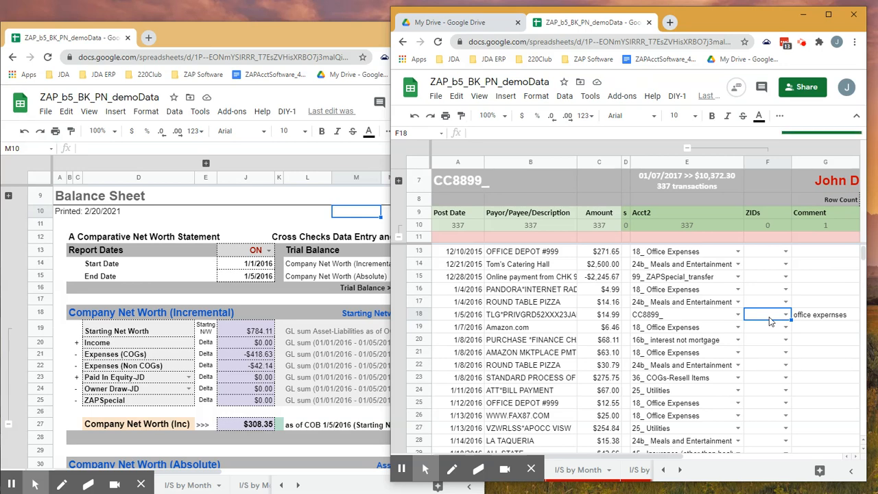
- Switch to the balance sheet window and review the trial balance and the assets and liabilities under Company Net Worth (Absolute)
left_click(340, 230)
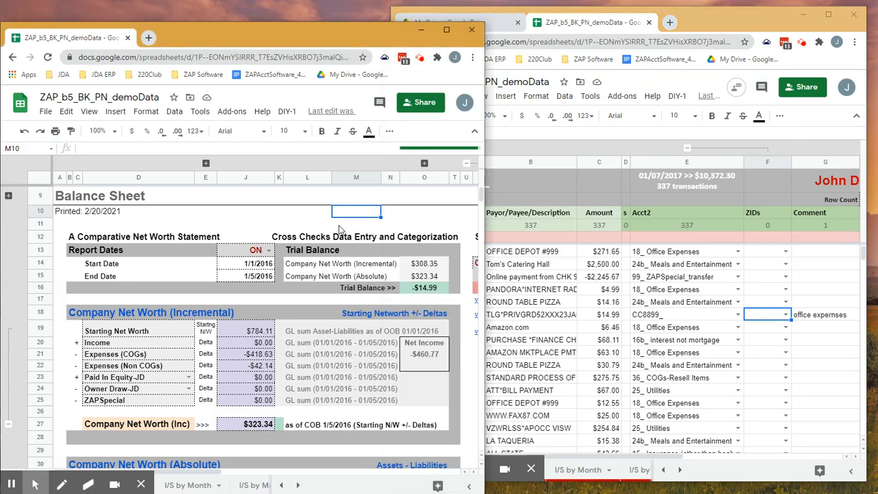
scroll(280, 282, "down", 3)
scroll(278, 282, "down", 8)
scroll(276, 277, "up", 5)
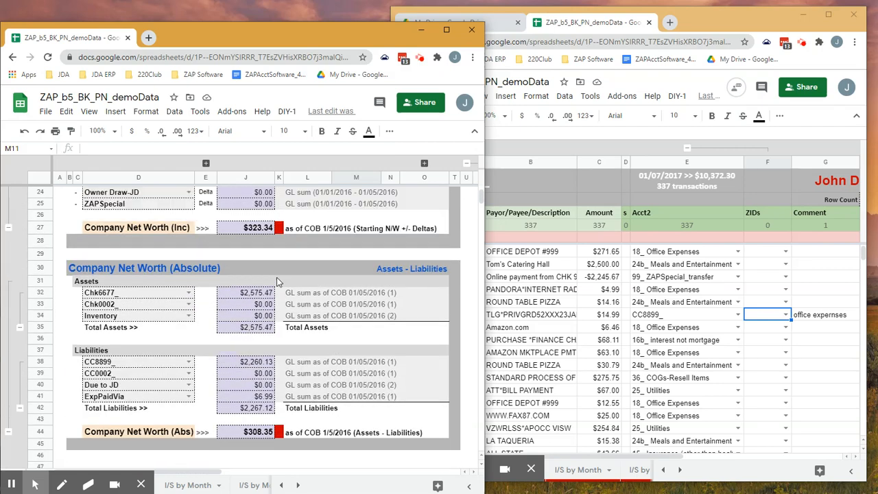
scroll(277, 277, "up", 6)
- Try 1/7/2016 and 1/4/2016 as the report end date to compare the trial balance, and restore 1/5/2016
left_click(259, 277)
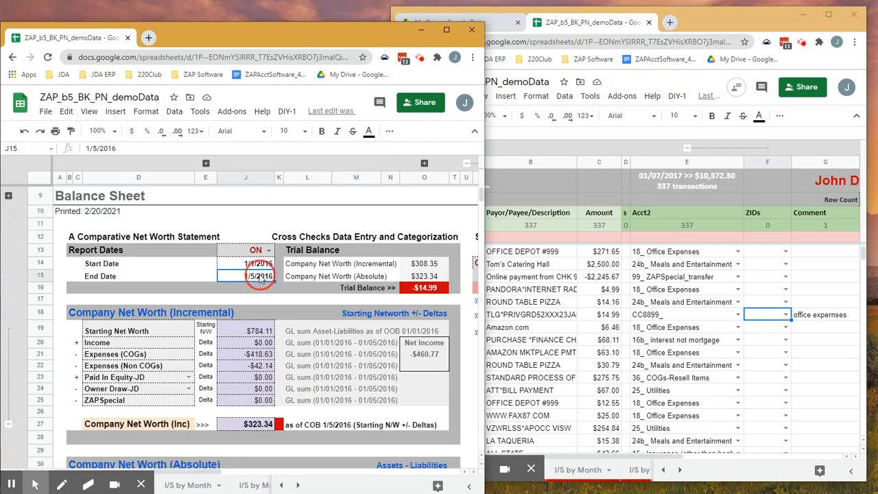
double_click(259, 278)
left_click(258, 334)
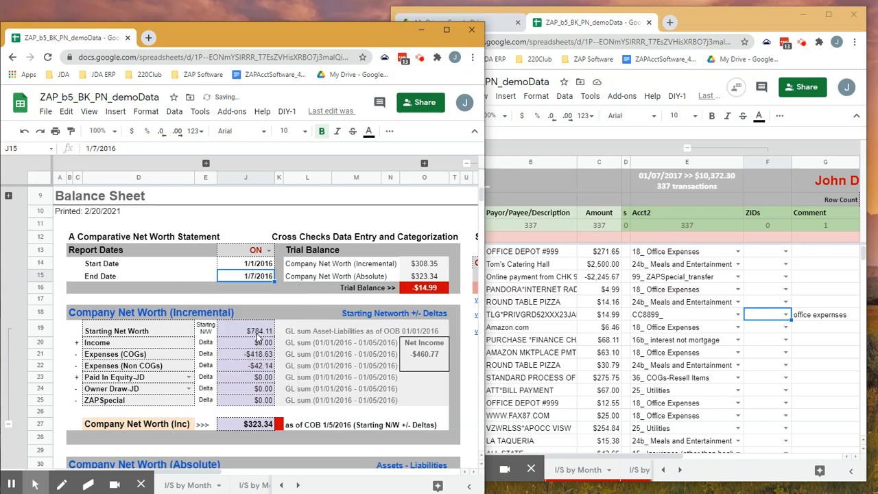
double_click(254, 277)
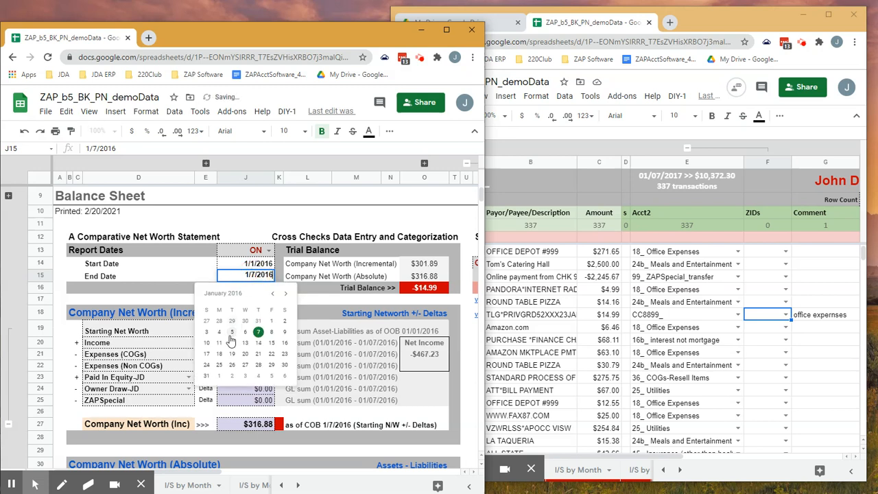
left_click(219, 332)
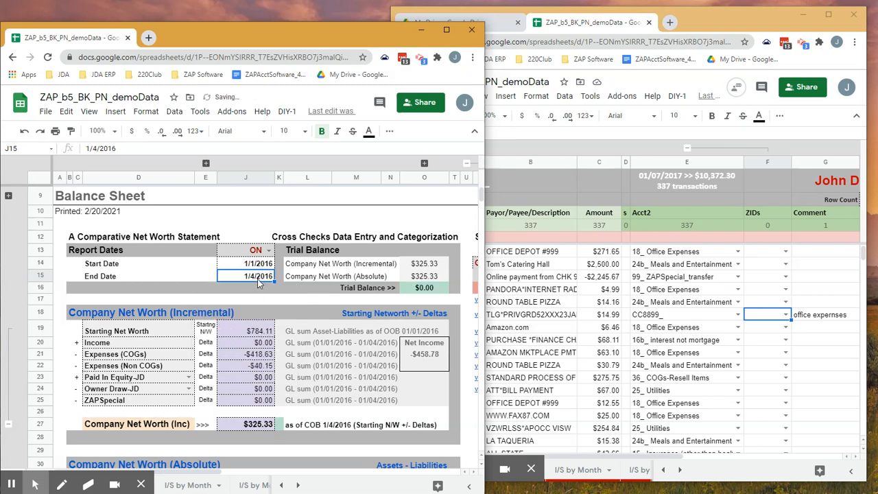
double_click(258, 282)
left_click(232, 332)
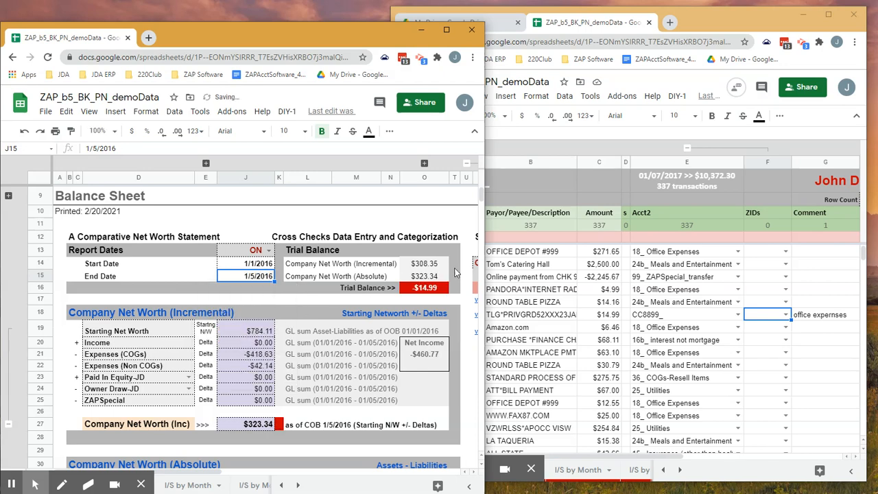
- Widen the balance sheet window and examine the general ledger transactions listed for the report end date
left_click_drag(484, 264, 822, 205)
left_click_drag(529, 472, 711, 464)
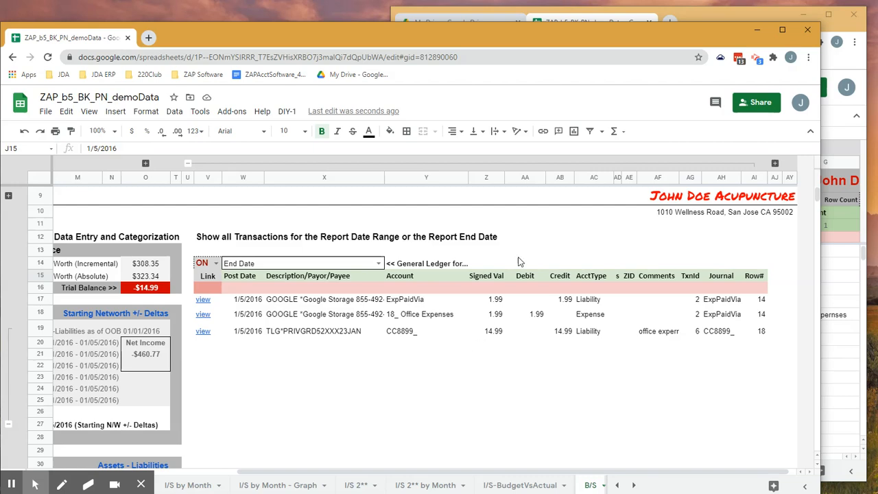
left_click_drag(468, 31, 476, 17)
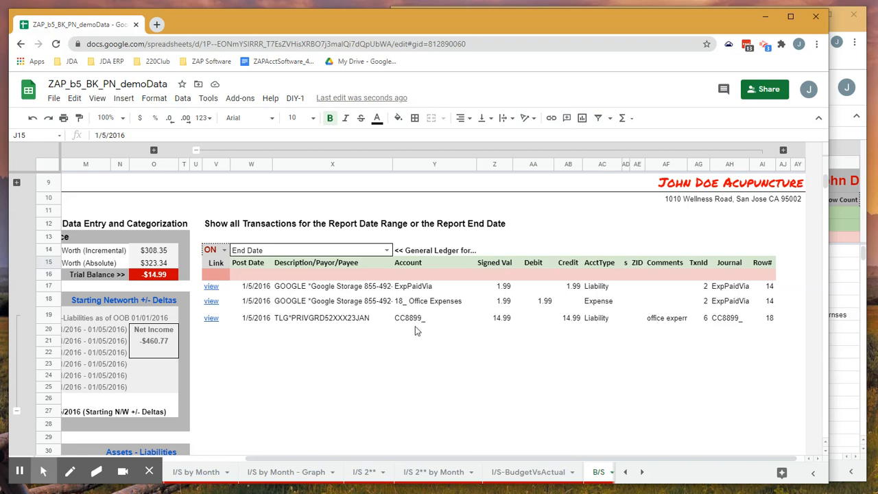
- Follow the CC8899_ entry's view link to its source transaction, narrow this window, and return to the balance sheet
left_click(212, 319)
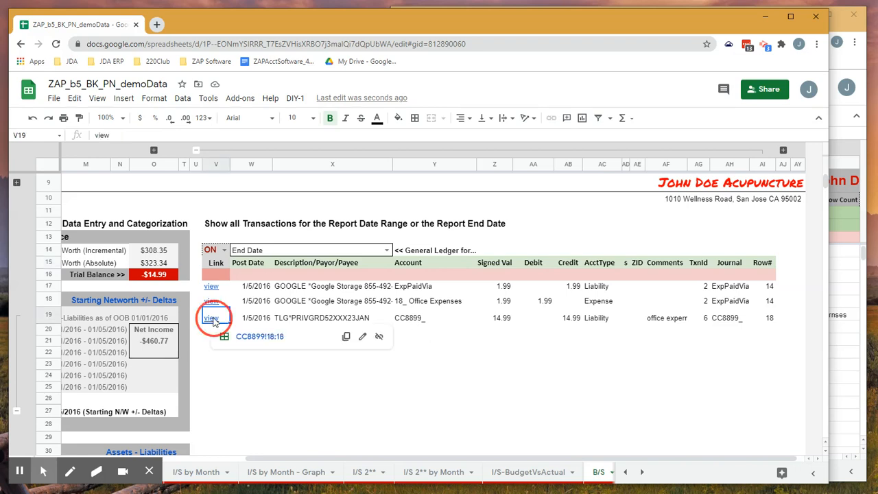
left_click(253, 336)
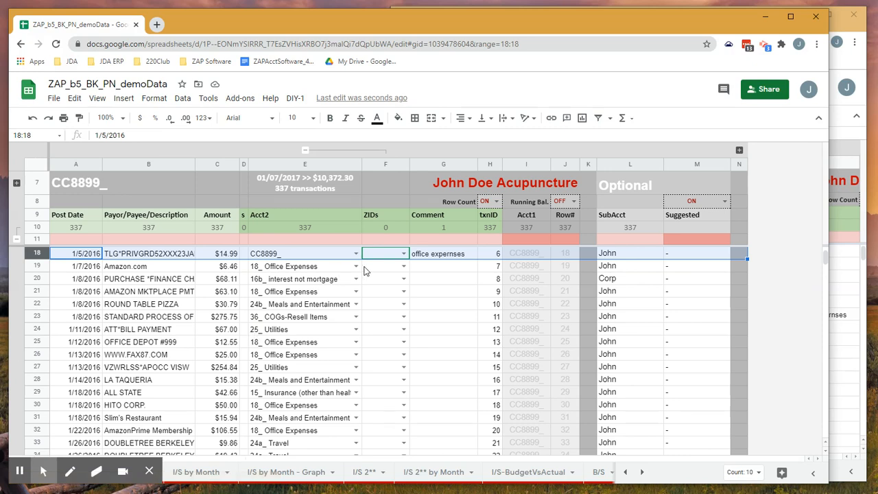
left_click_drag(828, 176, 434, 196)
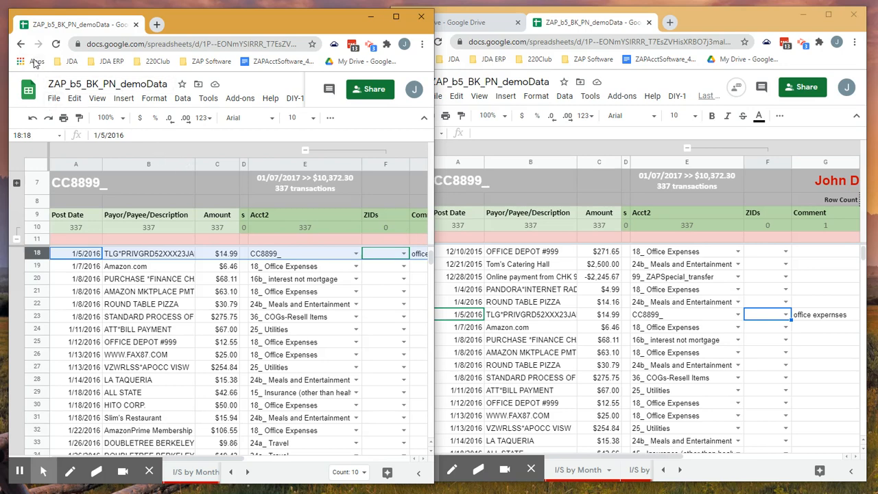
left_click(21, 43)
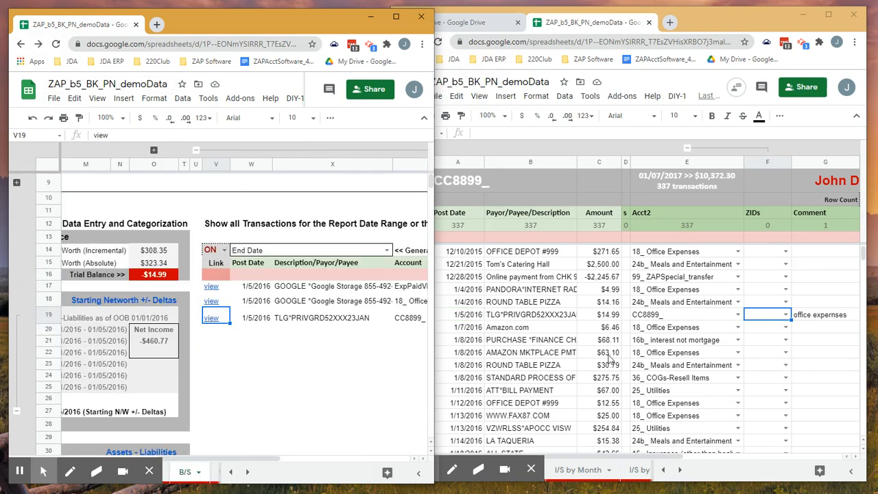
- In the transaction sheet window, set the row 18 transaction's Acct2 category to 18_ Office Expenses
left_click(663, 317)
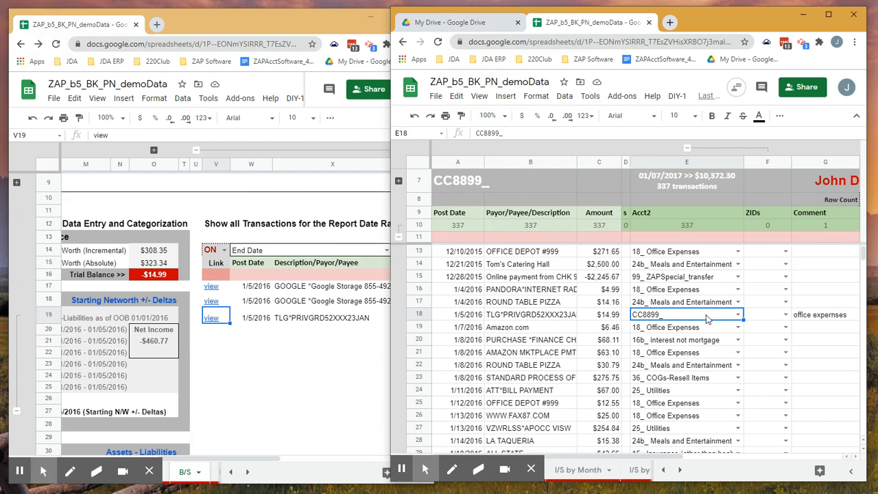
type("oggi")
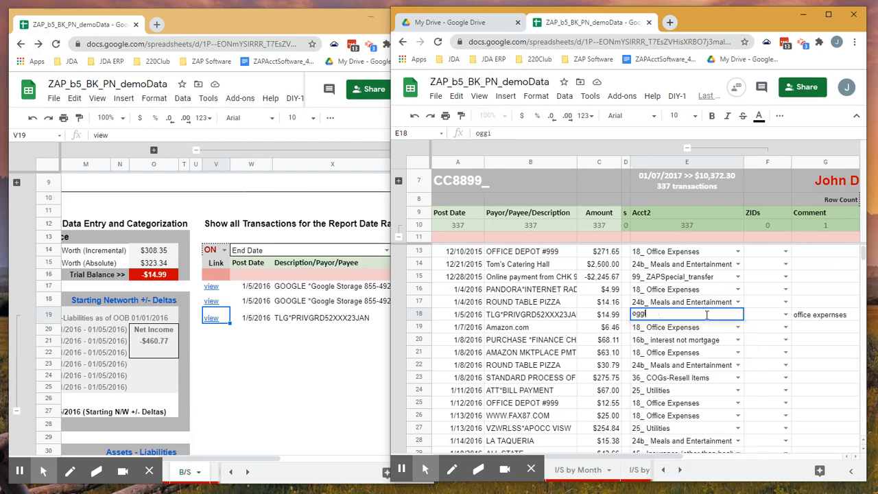
key("BackSpace")
type("ff")
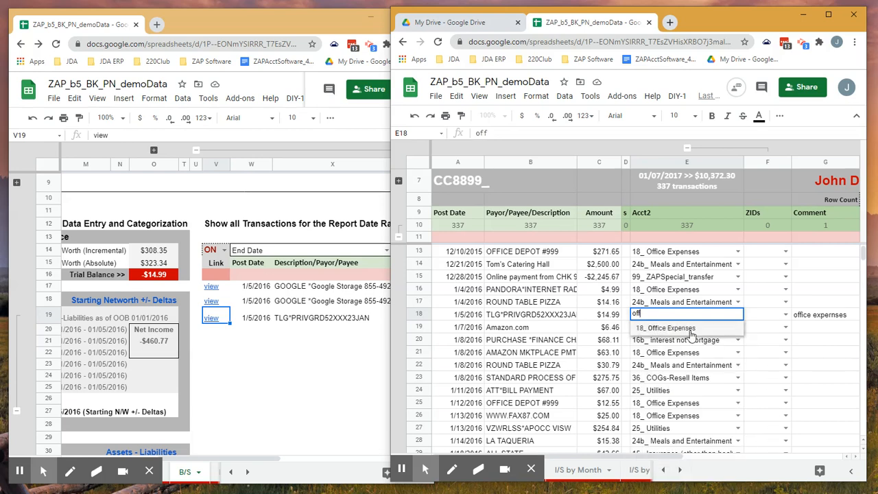
left_click(692, 327)
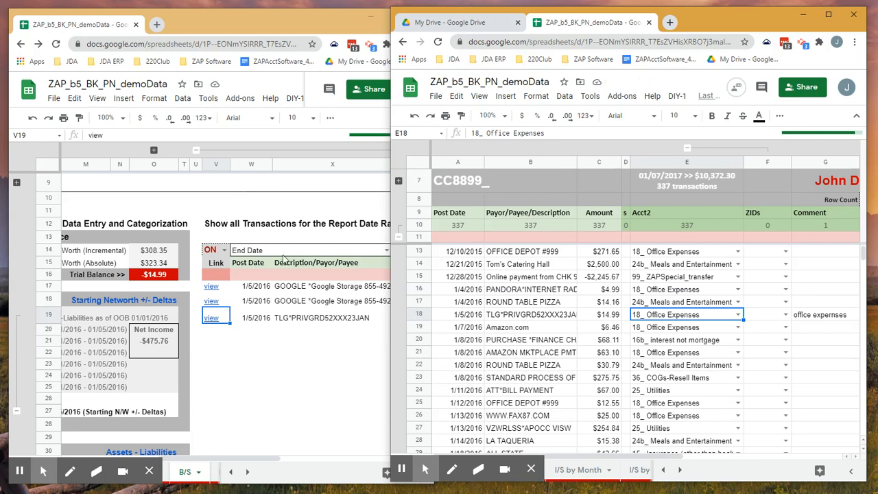
- Check the balance sheet's trial balance and consult the Balance Sheet Errors list in the bk-demodata-guide site window
left_click(176, 277)
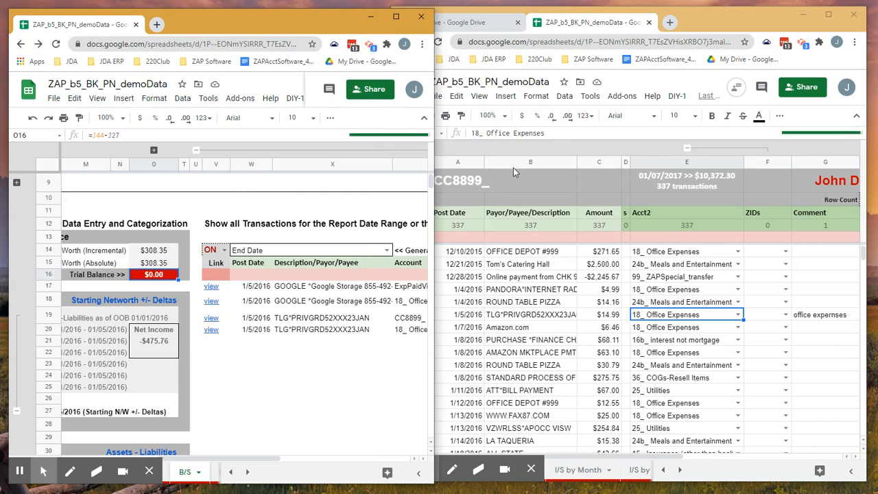
left_click_drag(439, 493, 473, 53)
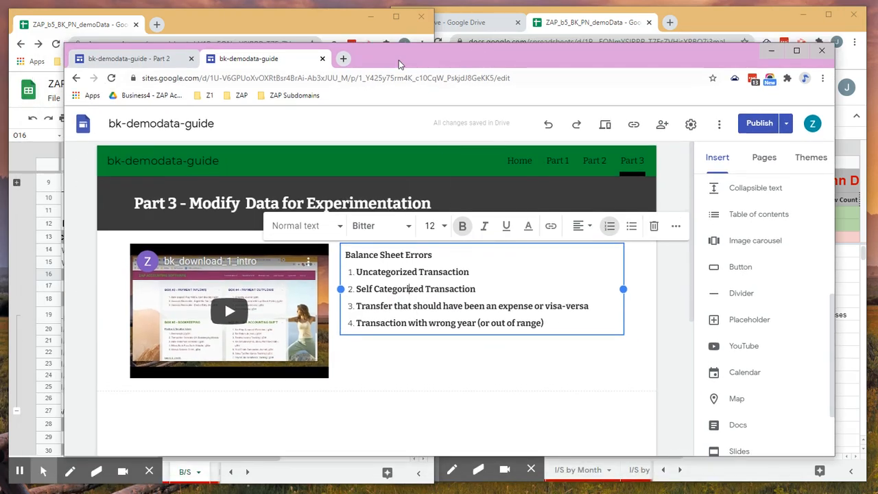
left_click_drag(428, 59, 877, 50)
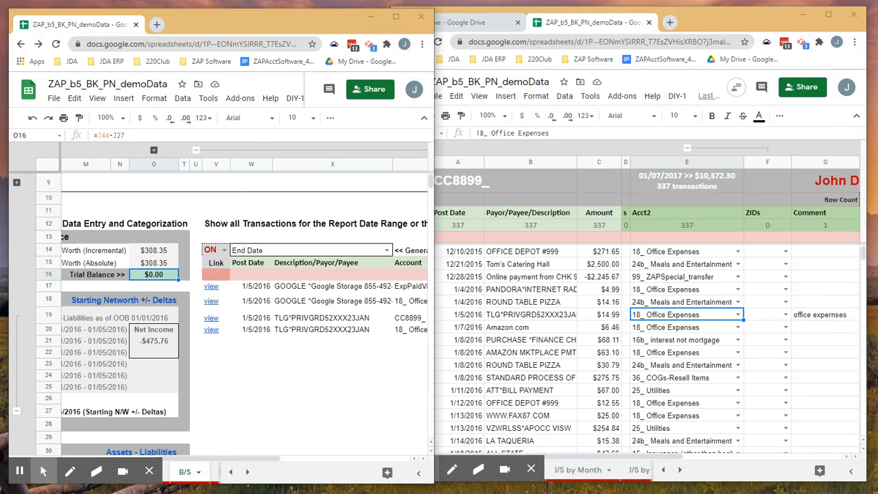
- Recategorize the row 18 transaction as a transfer by setting its Acct2 to Chk6677_
left_click(705, 317)
double_click(705, 316)
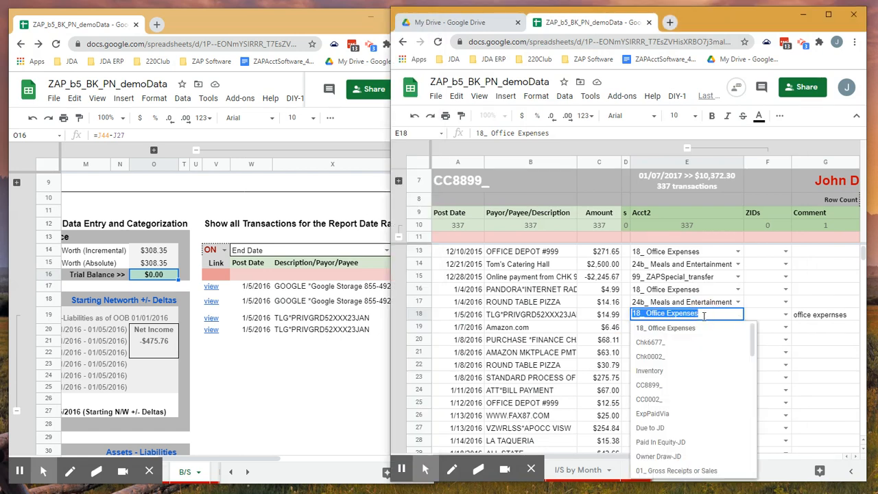
type("ch")
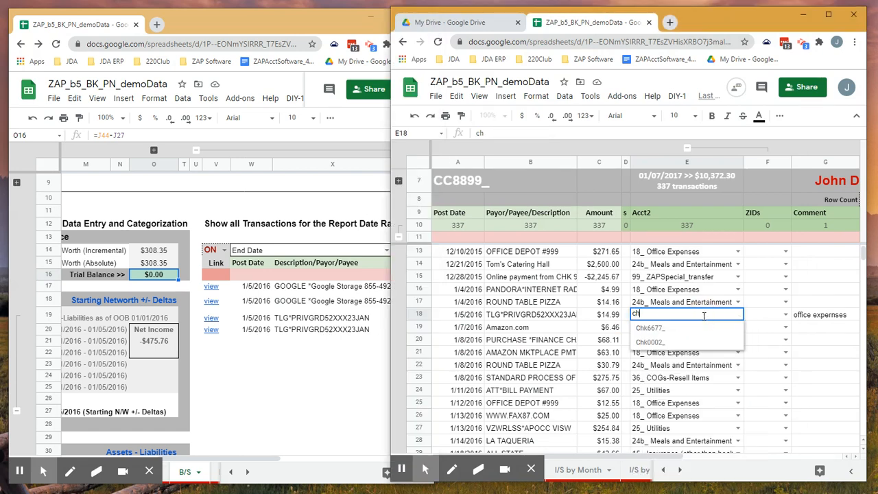
left_click(682, 328)
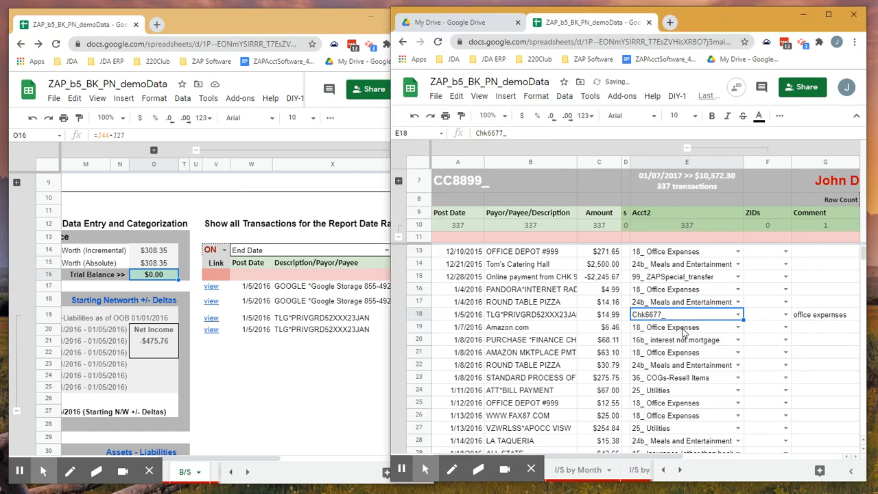
- Switch to the balance sheet window and review the accounts, debits and credits of the end date's ledger entries
left_click(317, 345)
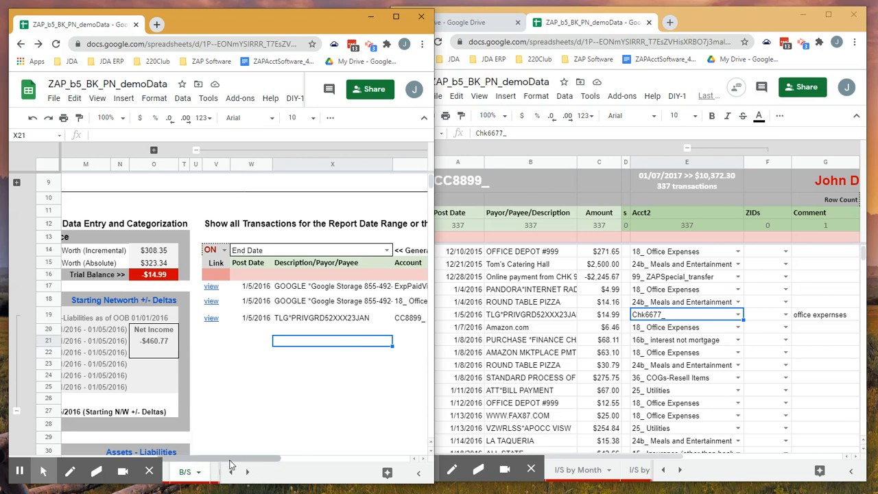
left_click_drag(237, 463, 345, 459)
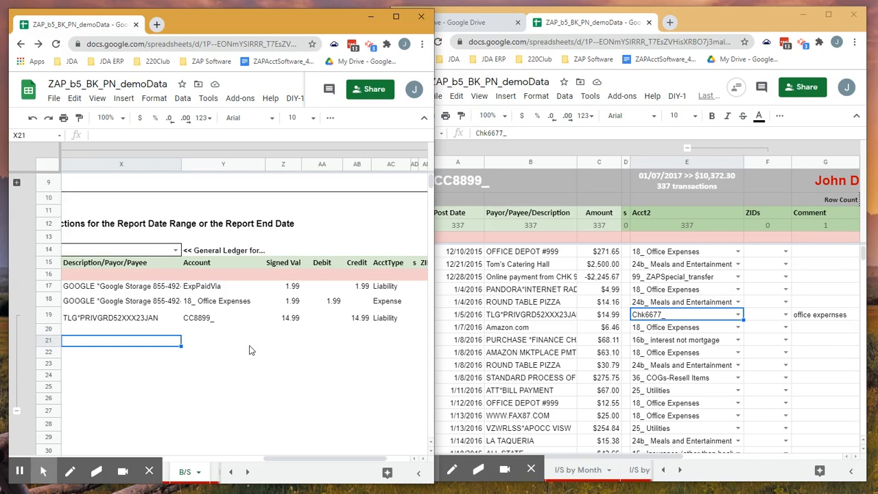
left_click_drag(306, 459, 222, 459)
- Follow the CC8899_ ledger entry's view link to its source transaction in row 18
mouse_move(165, 323)
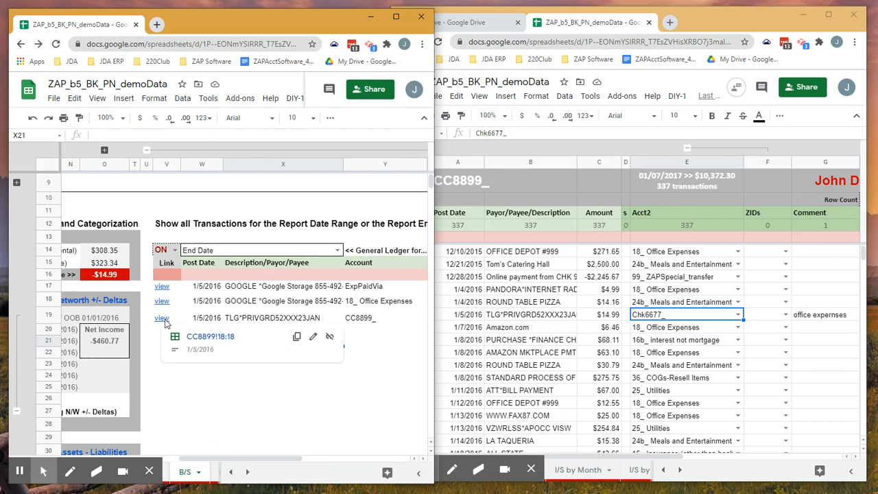
left_click(204, 336)
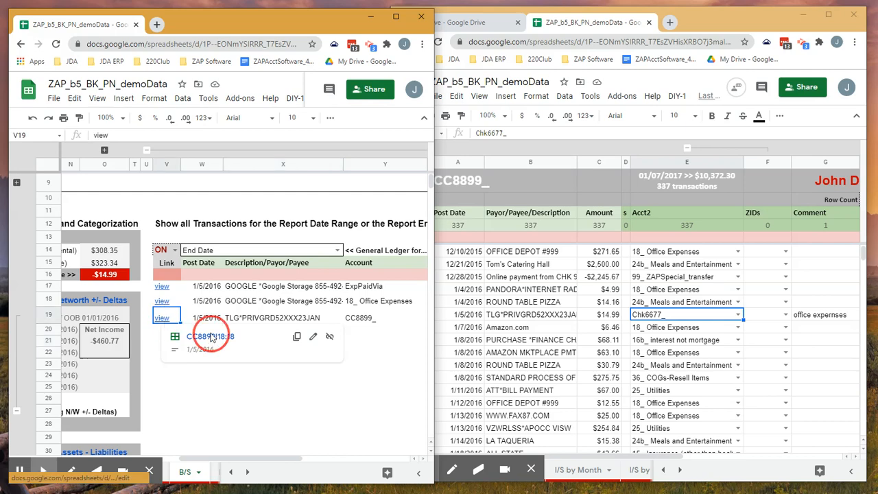
left_click(343, 277)
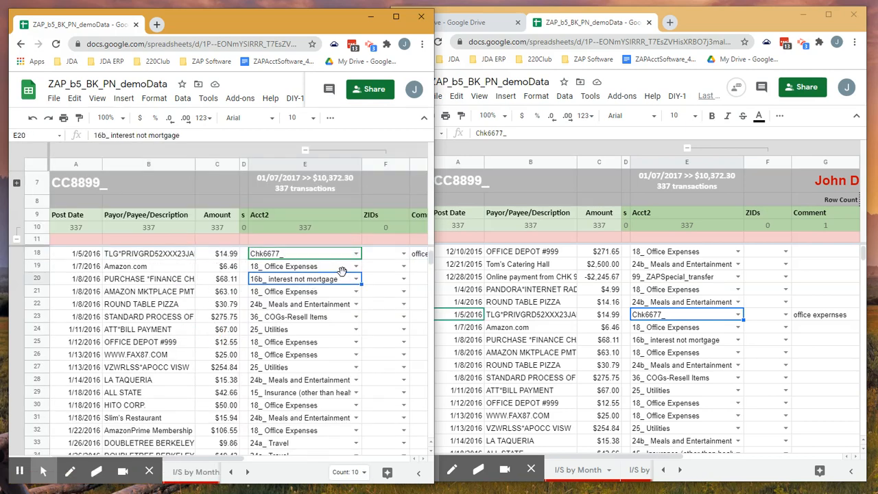
scroll(343, 275, "up", 1)
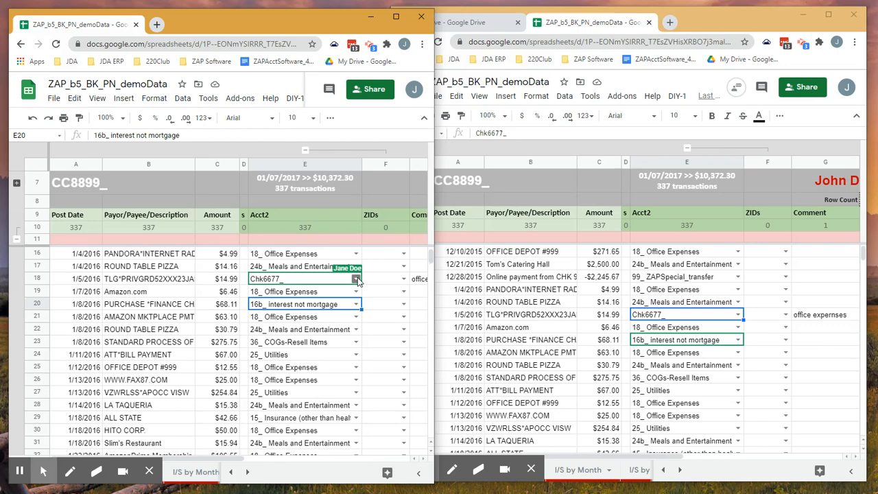
- Change the row 18 transaction's Acct2 category to 18_ Office Expenses and return to the balance sheet to check the trial balance
left_click(356, 279)
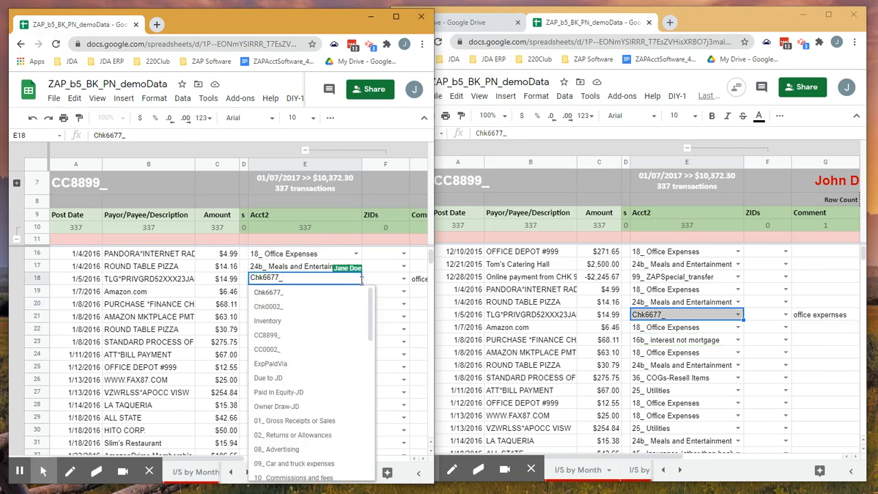
left_click_drag(292, 275, 228, 279)
type("offi")
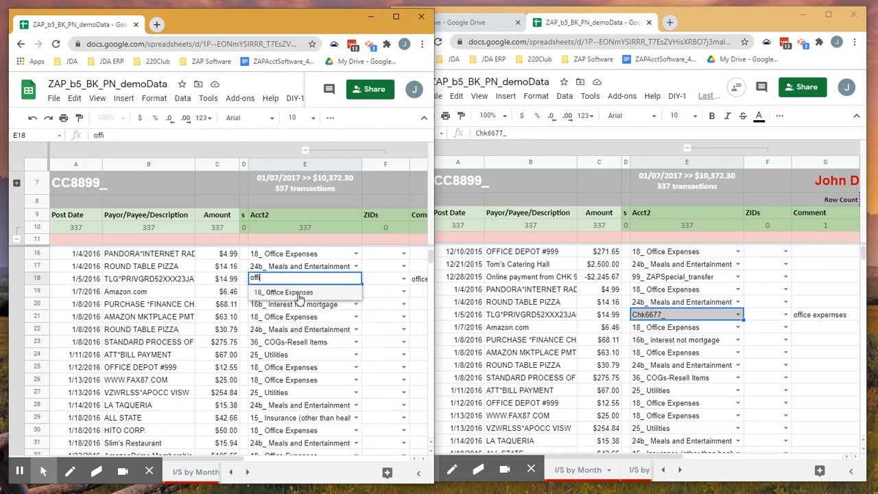
left_click(292, 293)
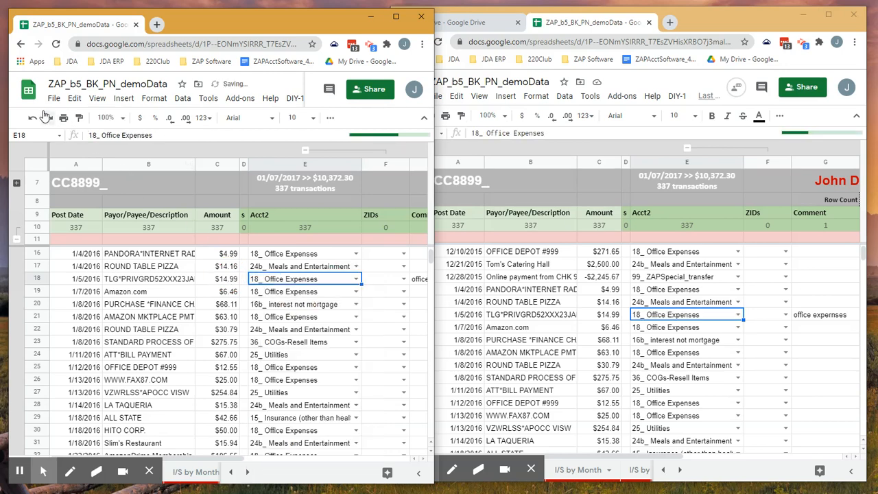
left_click(20, 43)
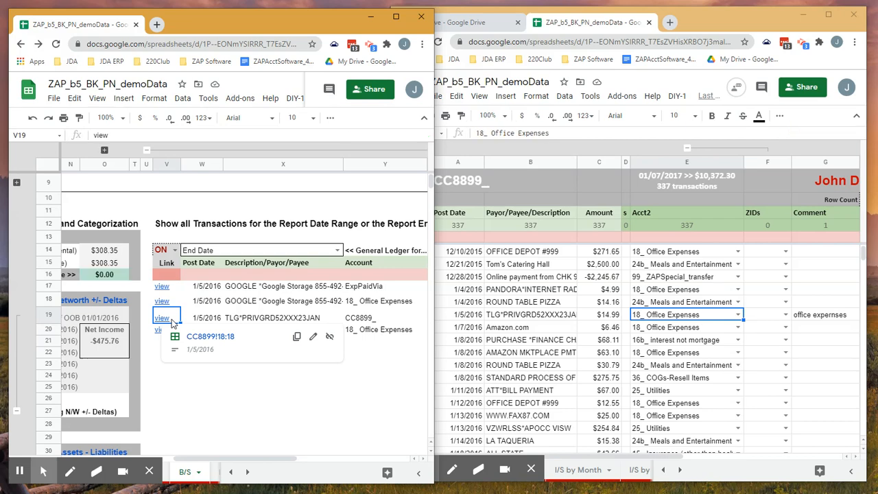
mouse_move(877, 70)
left_mouse_down()
mouse_move(485, 62)
mouse_move(877, 69)
left_mouse_up()
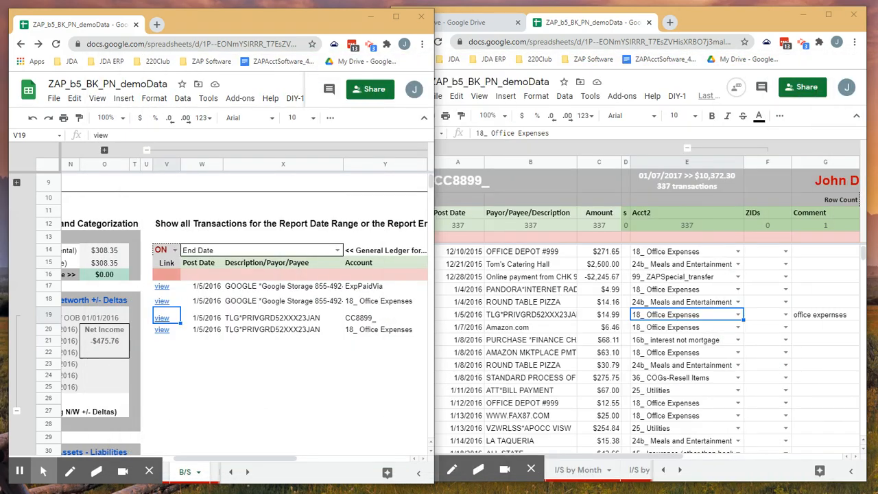
left_click_drag(295, 19, 294, 13)
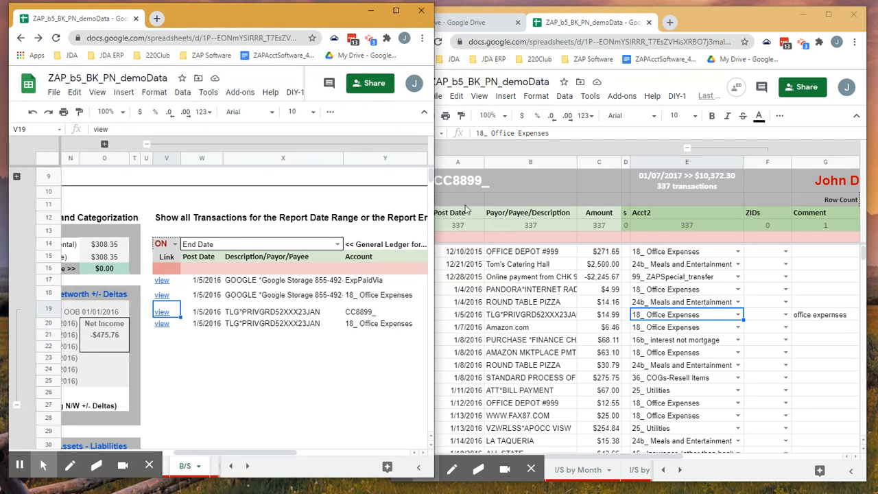
- Set the row 18 transaction's Post Date to 1/5/2015 and check the trial balance on the balance sheet
left_click_drag(726, 28, 729, 25)
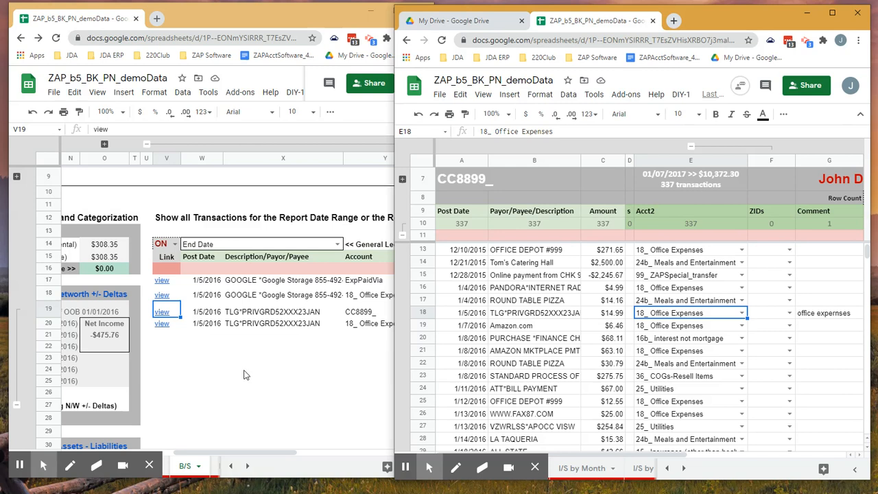
double_click(479, 314)
left_click_drag(482, 313, 491, 314)
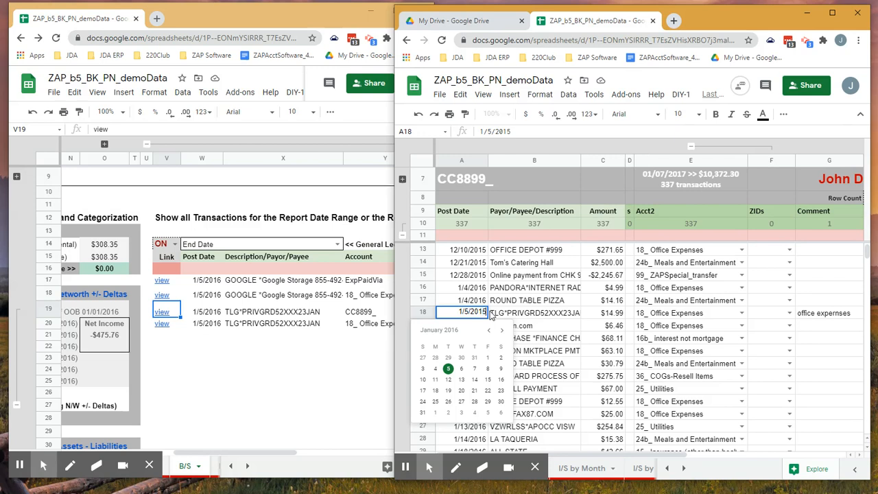
key("Return")
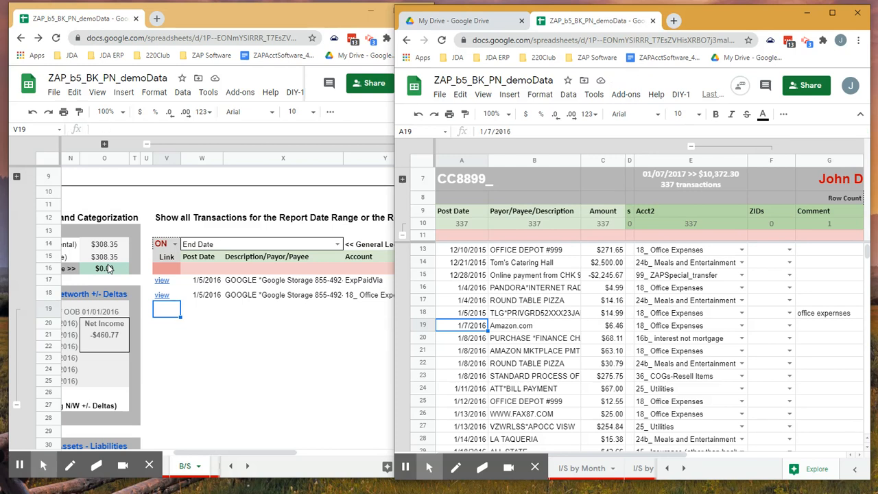
left_click(111, 270)
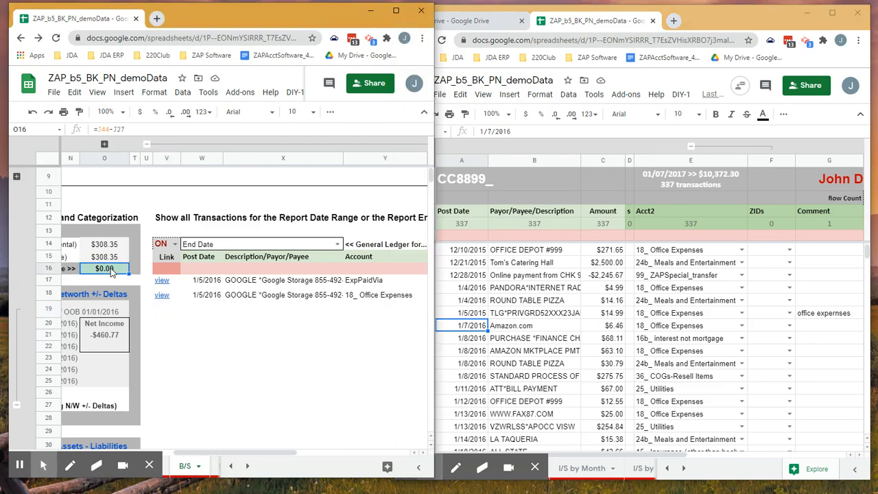
- Widen the balance sheet window and review the reconciliation crosschecks for the checking and credit card accounts in the Stmts sheet
left_click_drag(435, 247, 699, 247)
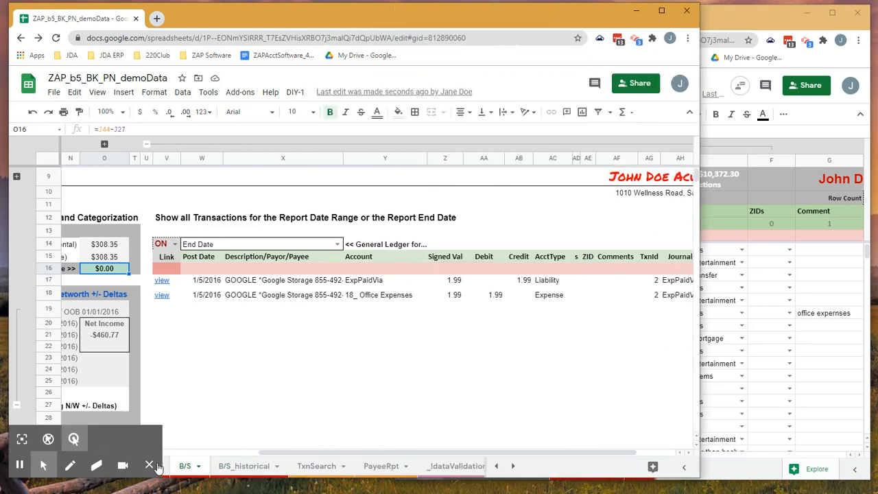
left_click(496, 466)
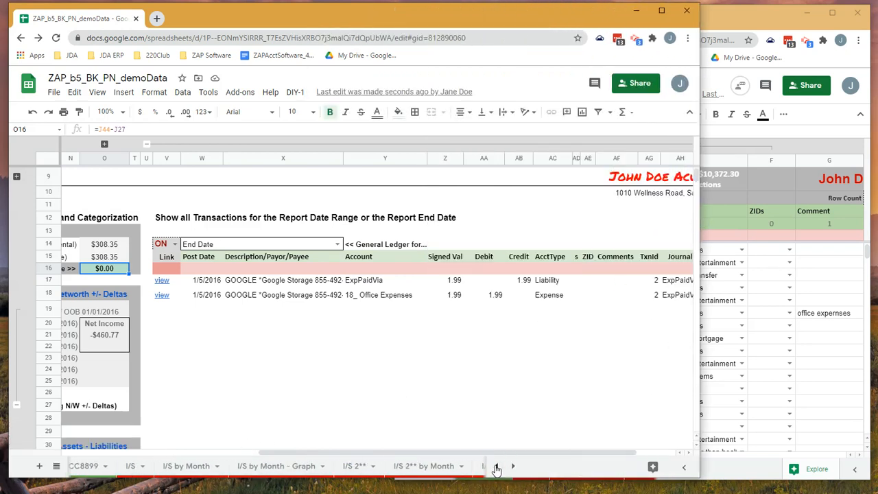
left_click(496, 466)
left_click(233, 466)
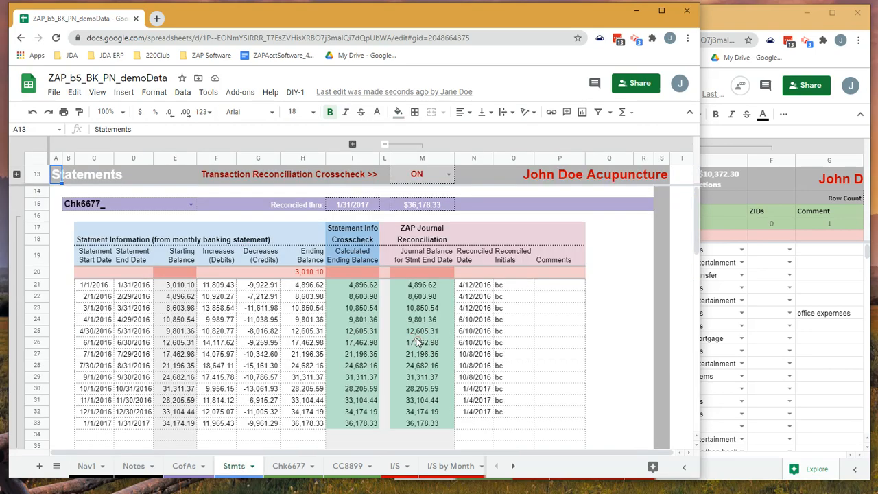
scroll(412, 326, "down", 10)
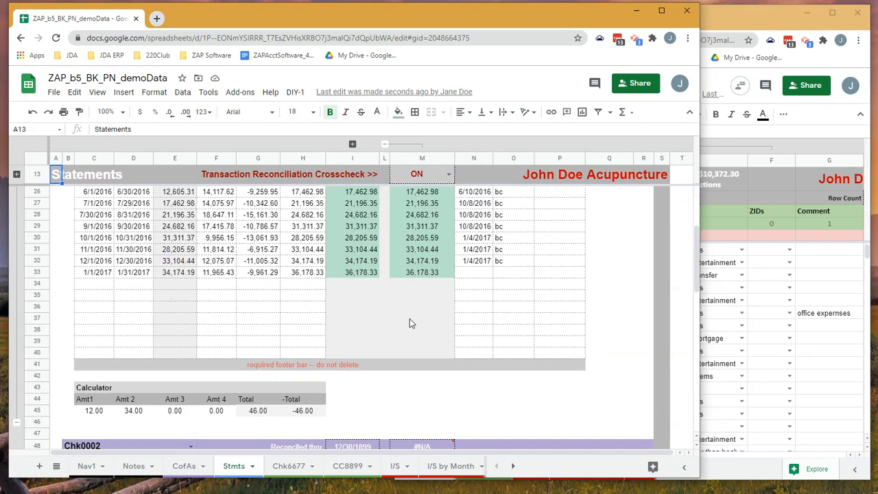
scroll(412, 323, "down", 12)
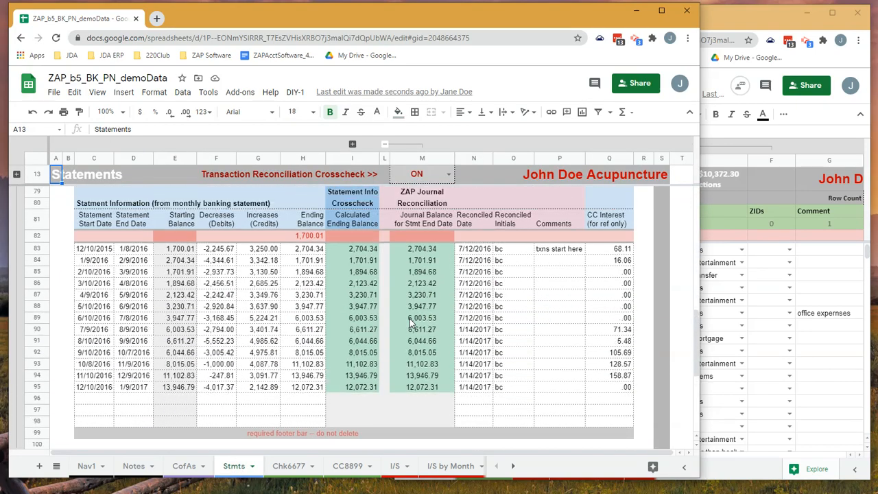
scroll(409, 318, "up", 1)
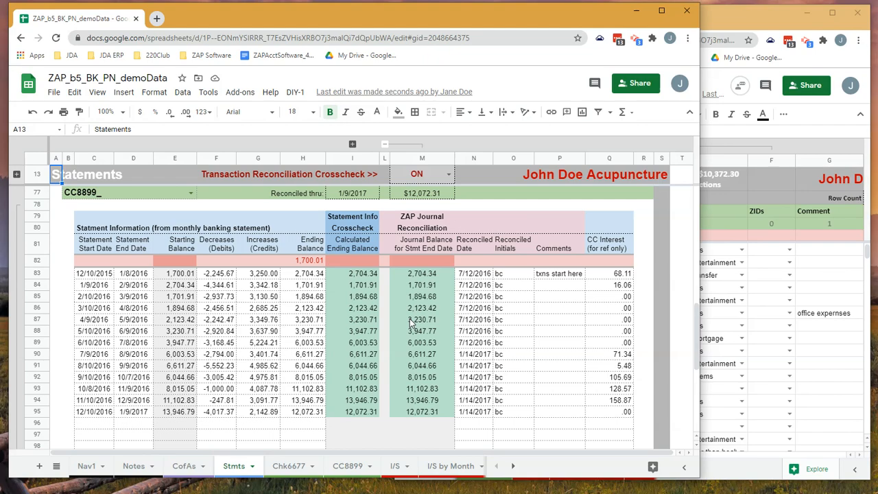
scroll(410, 318, "down", 6)
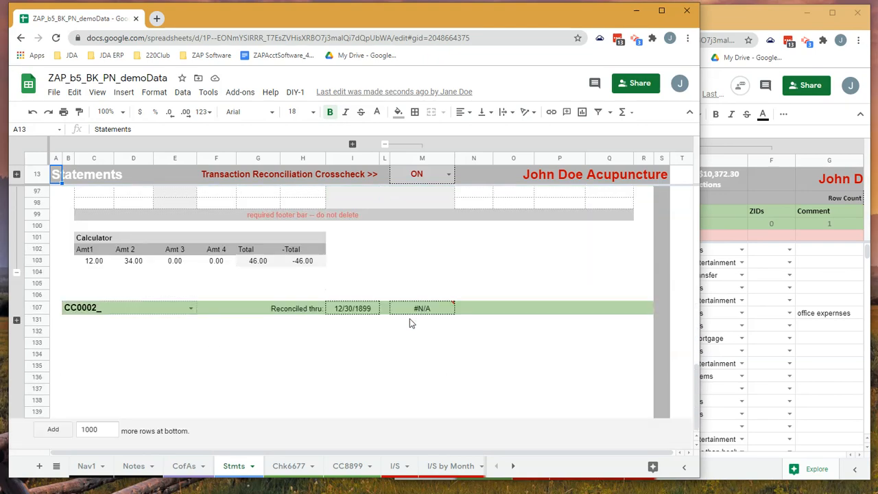
scroll(409, 318, "up", 3)
scroll(409, 318, "up", 5)
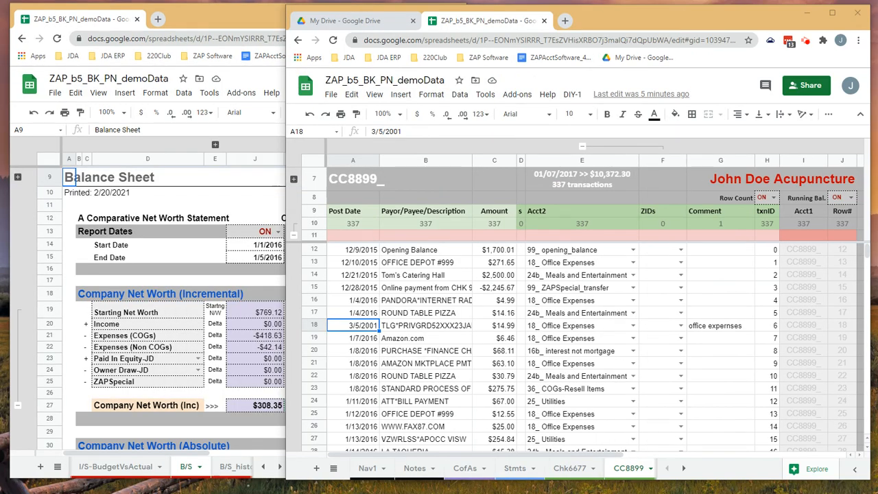
- Set the CC8899_ row 18 transaction's Post Date to 1/5/2016 and return to the balance sheet to view the trial balance
left_click(605, 18)
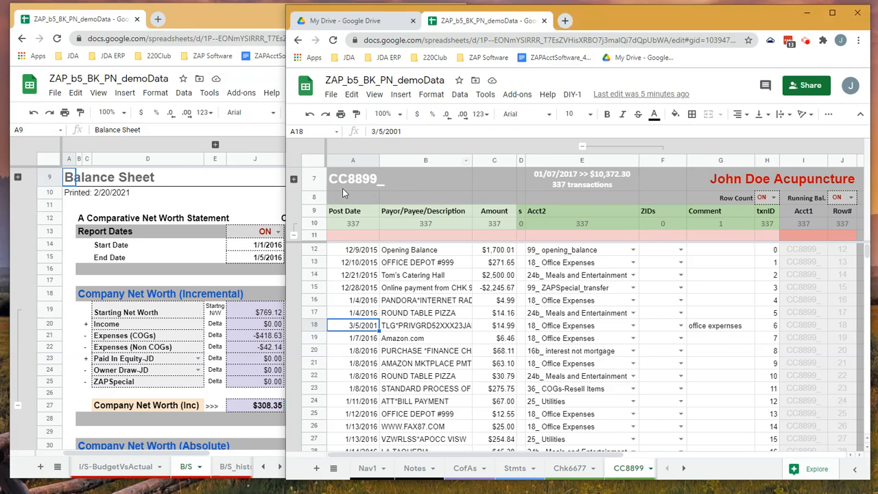
left_click(228, 22)
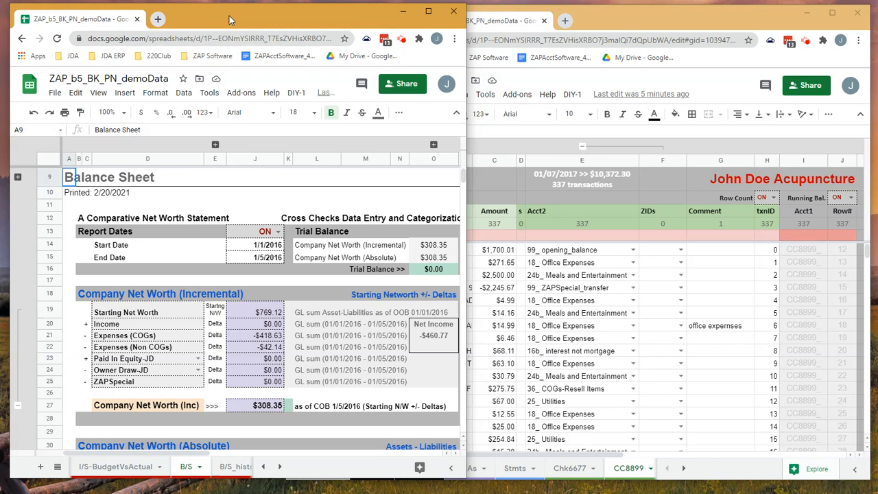
left_click(600, 25)
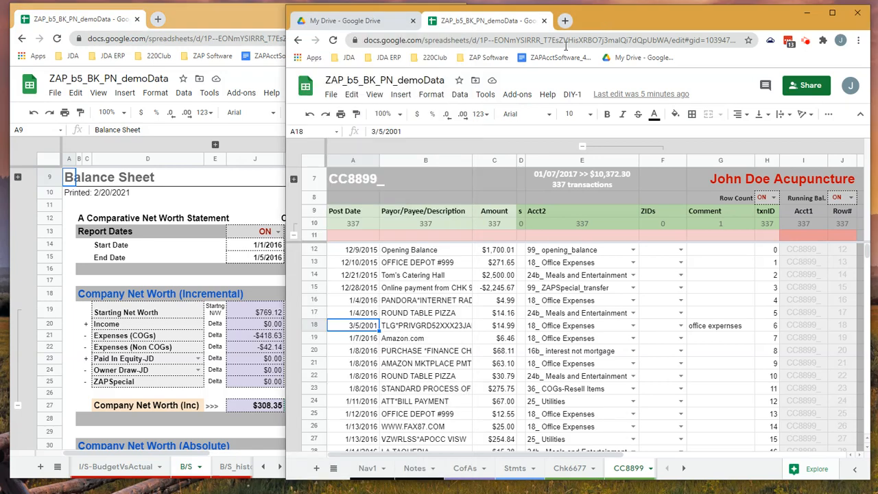
double_click(365, 327)
left_click(366, 327)
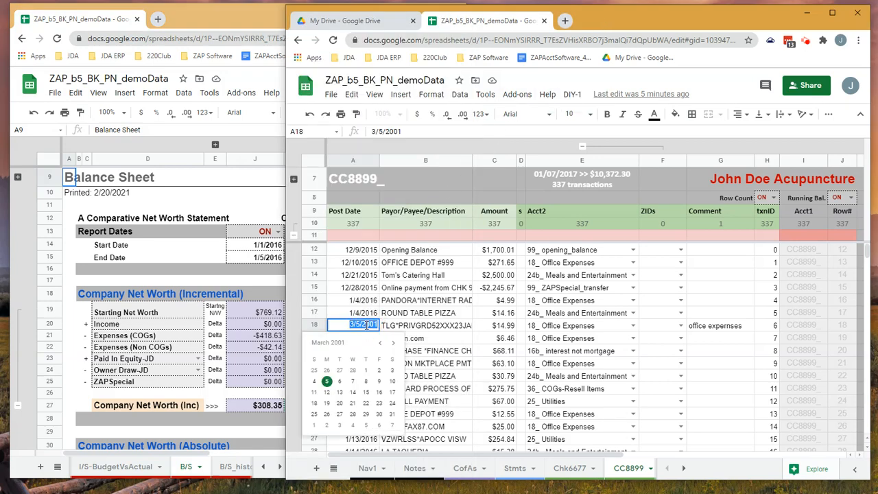
left_click(361, 324)
left_click(353, 323)
key("BackSpace")
type("1")
left_click(376, 325)
left_click_drag(376, 325, 372, 324)
type("16")
key("Return")
left_click(374, 326)
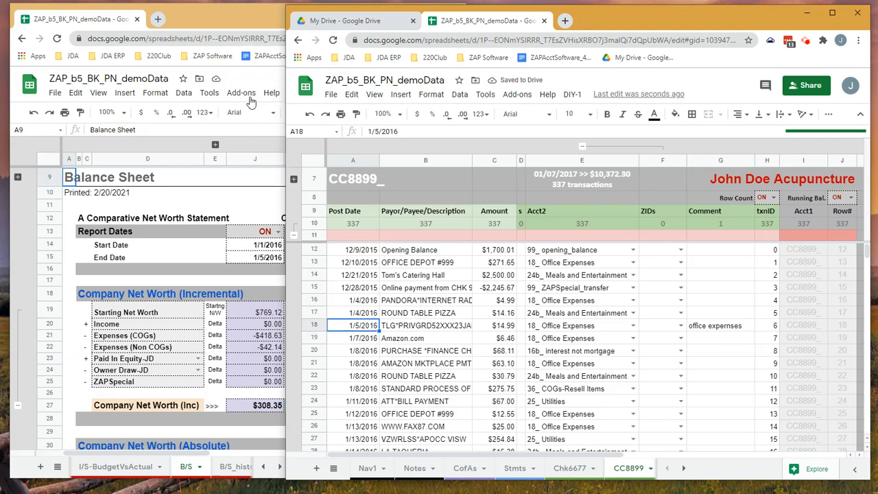
left_click(262, 16)
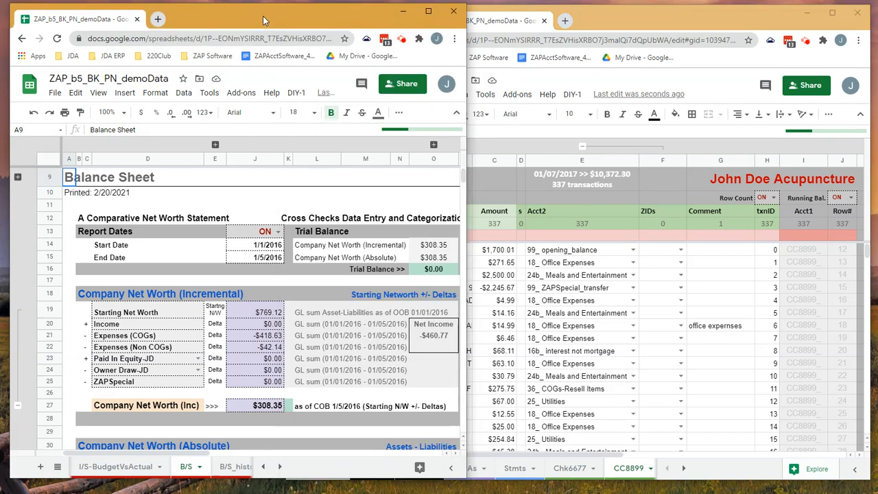
- Set the CC8899_ row 18 transaction's Post Date to 1/5/2017 and check the trial balance on the balance sheet
left_click(608, 10)
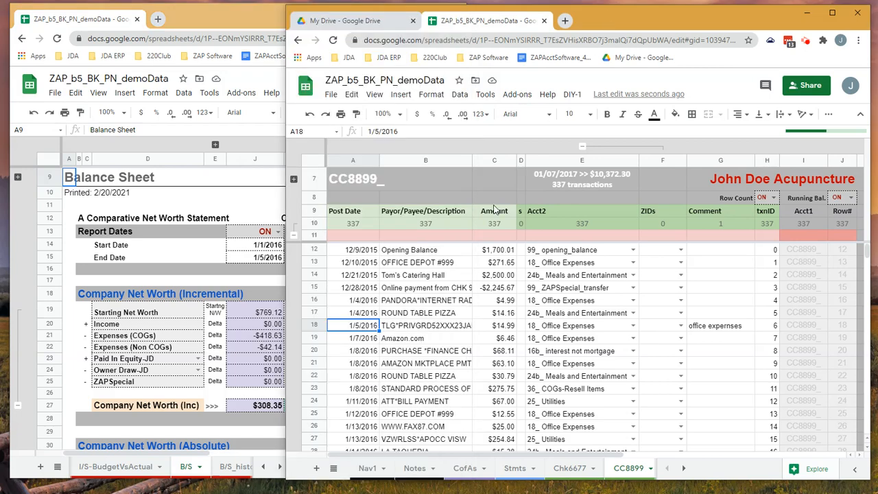
double_click(357, 329)
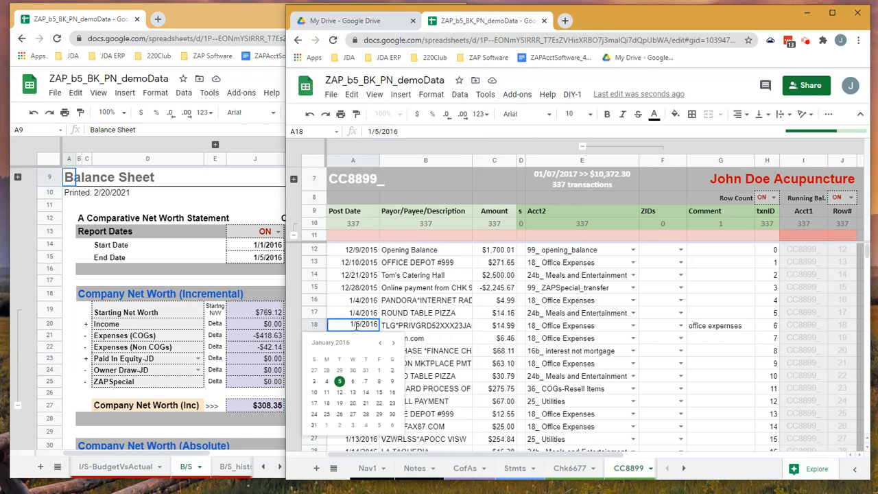
left_click(354, 323)
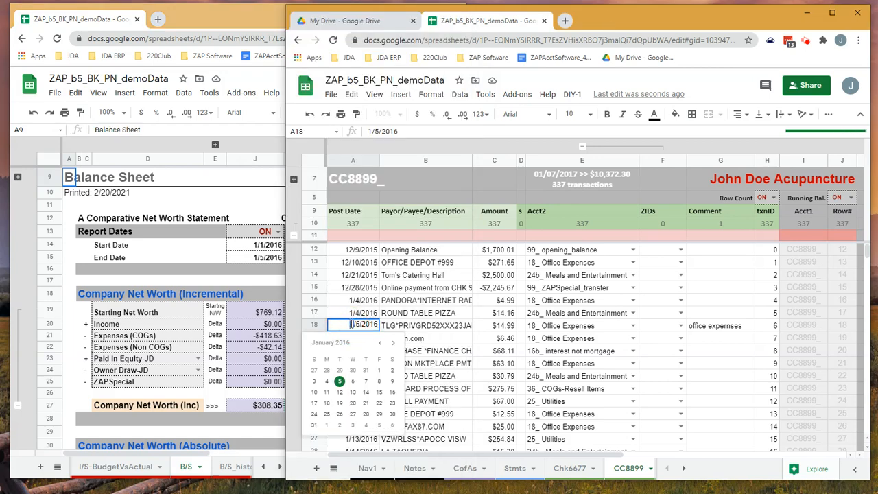
left_click(374, 324)
left_click(374, 324)
key("BackSpace")
type("7")
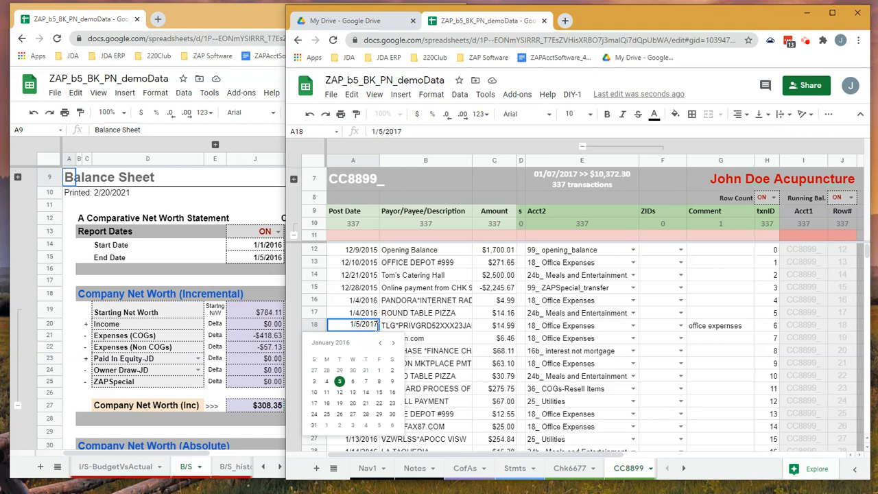
key("Return")
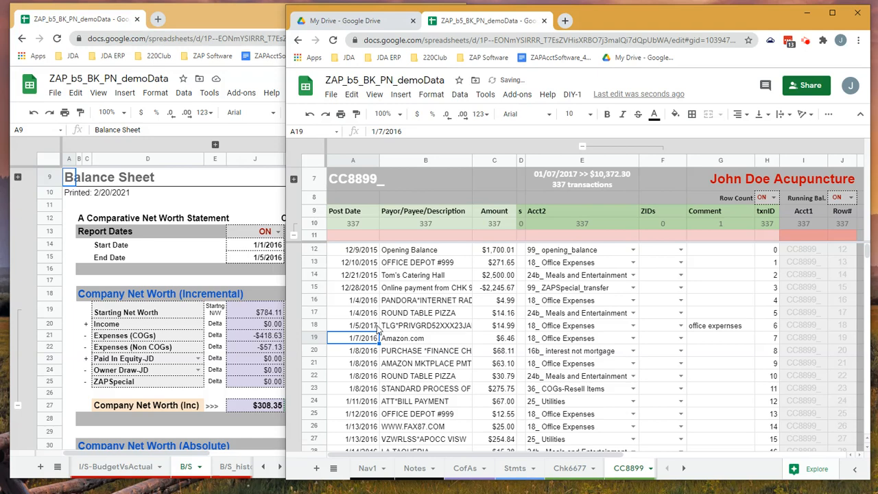
left_click(249, 27)
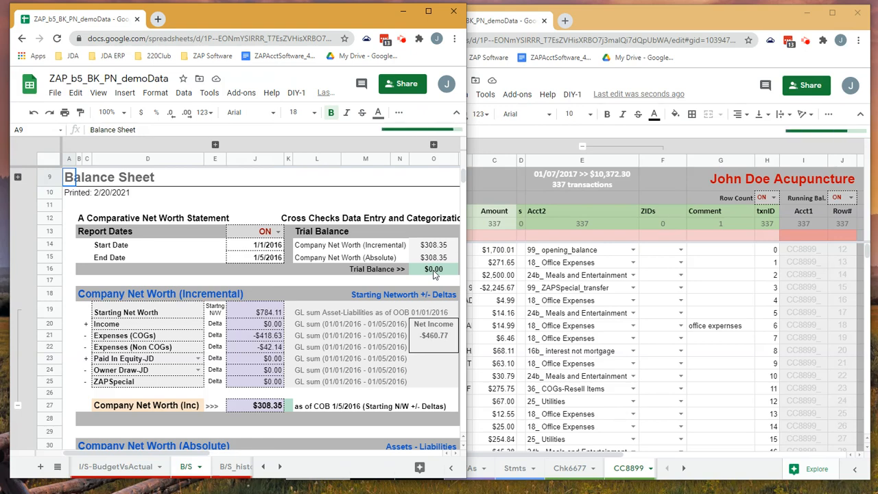
left_click(434, 271)
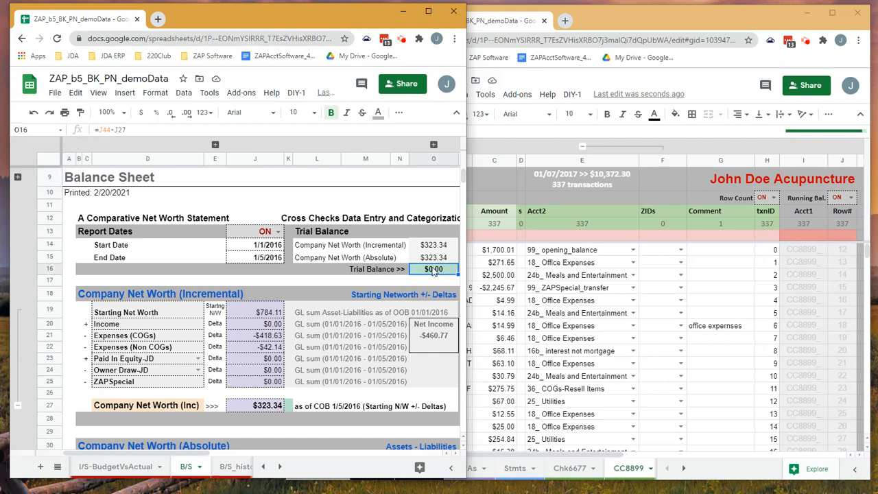
- Open the Stmts sheet and compare the CC8899_ statement ending balances with the journal balances
left_click(262, 467)
left_click(262, 468)
left_click(263, 467)
left_click(263, 467)
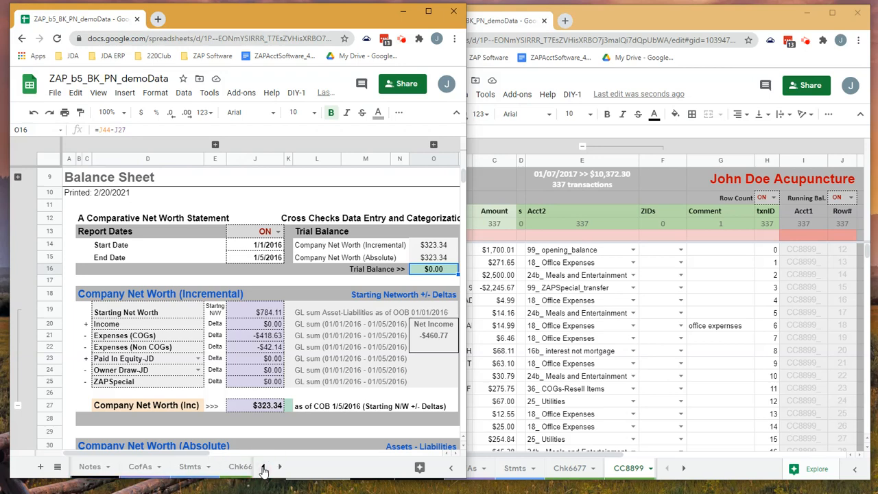
left_click(192, 467)
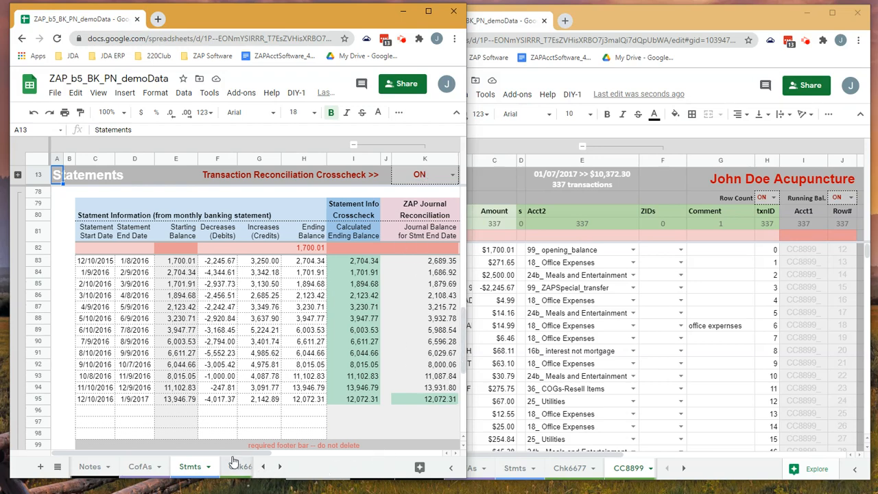
left_click_drag(232, 454, 322, 457)
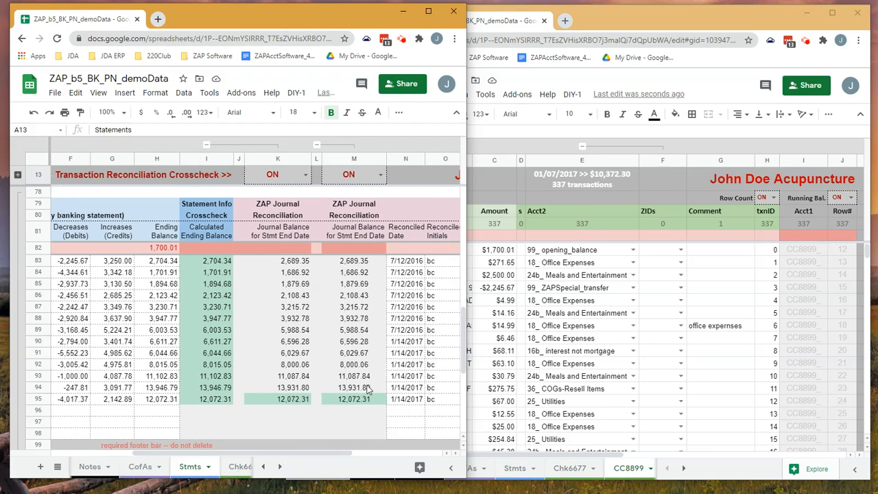
left_click(290, 389)
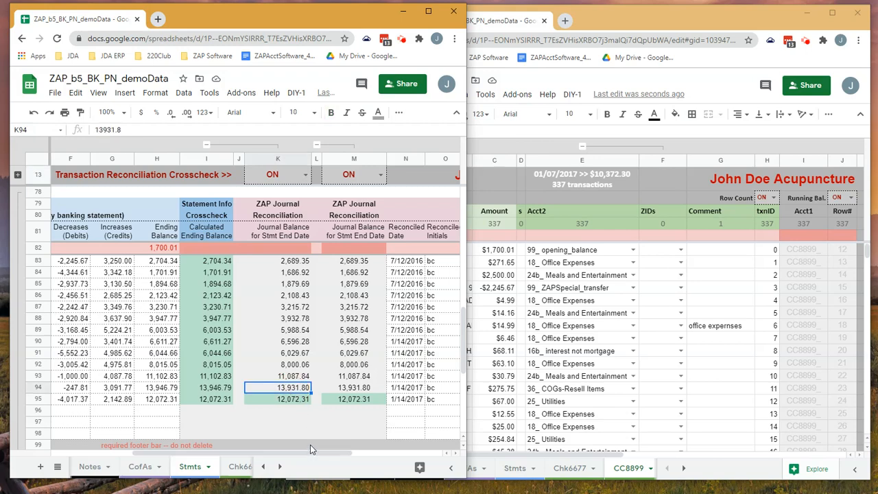
left_click_drag(310, 458, 181, 461)
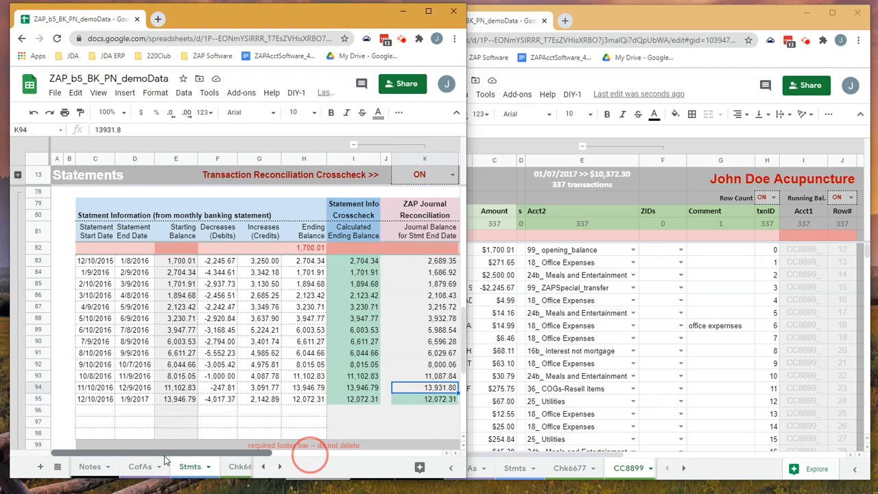
- Collapse the column group containing the duplicate journal balance in column K of the Stmts sheet
left_click(309, 455)
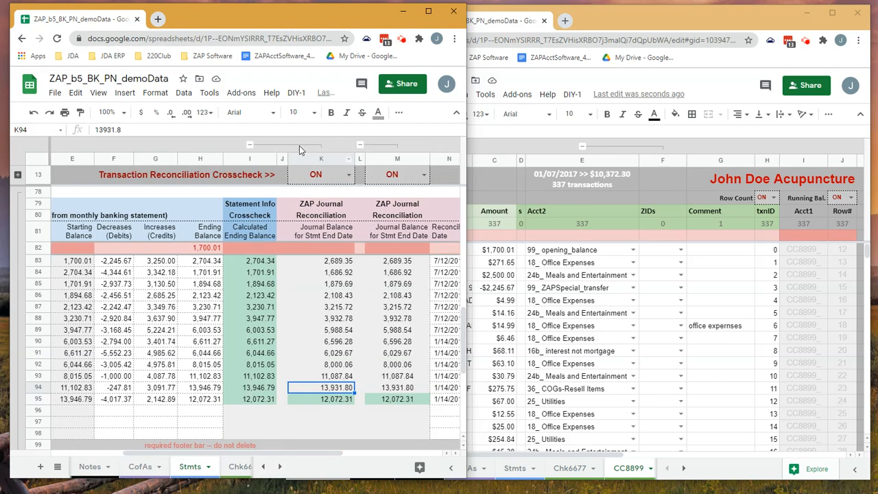
left_click(299, 145)
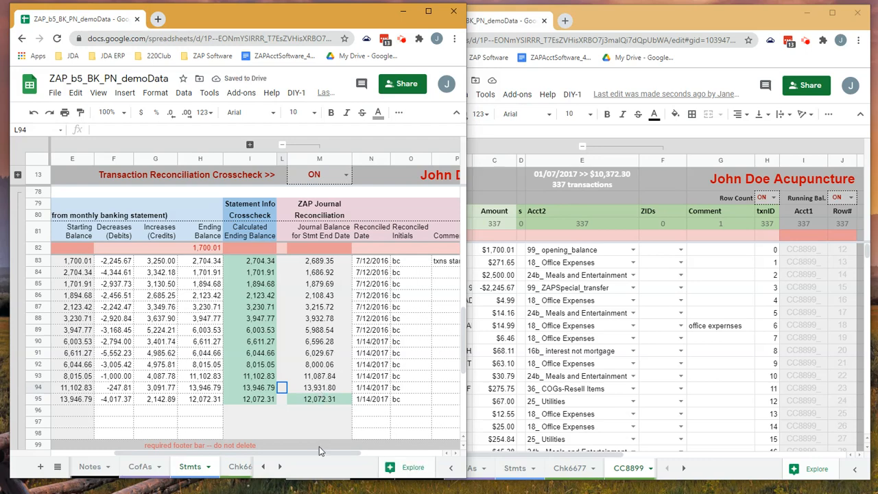
left_click_drag(315, 459, 312, 455)
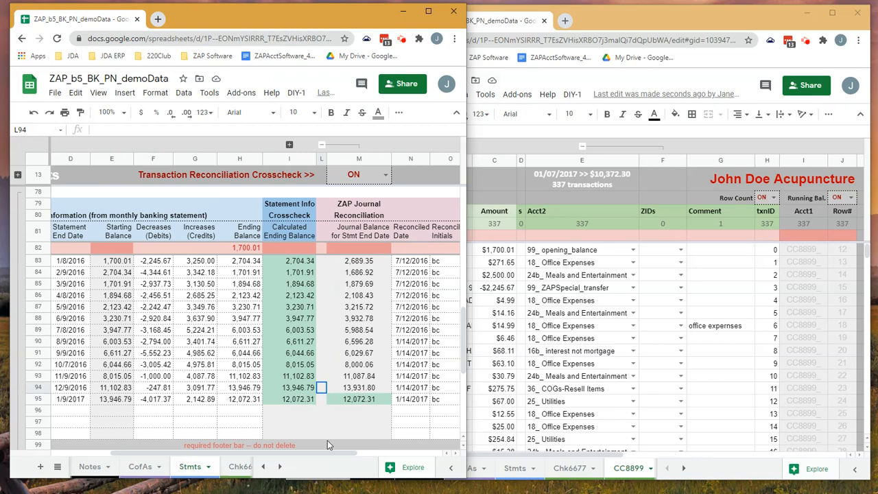
- Calculate the row 94 difference between the calculated ending balance and the journal balance in Comments cell P94 with =I94-M94
left_click_drag(315, 453, 346, 454)
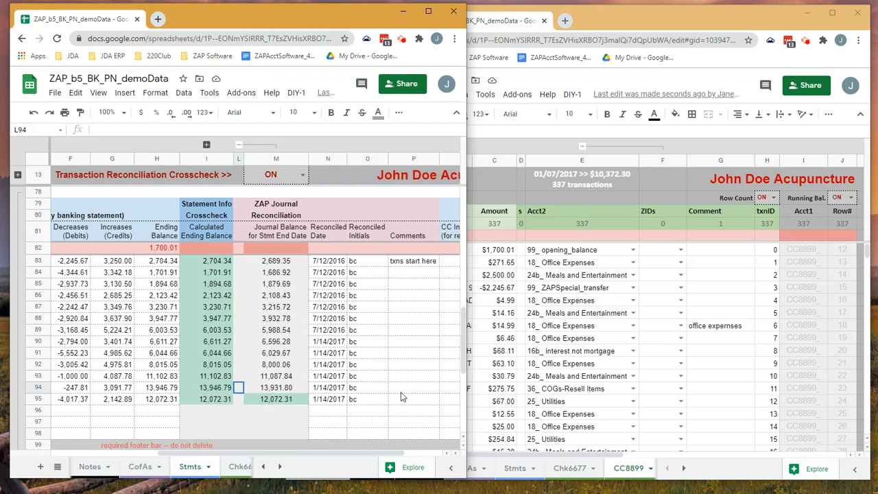
left_click(402, 388)
type("=")
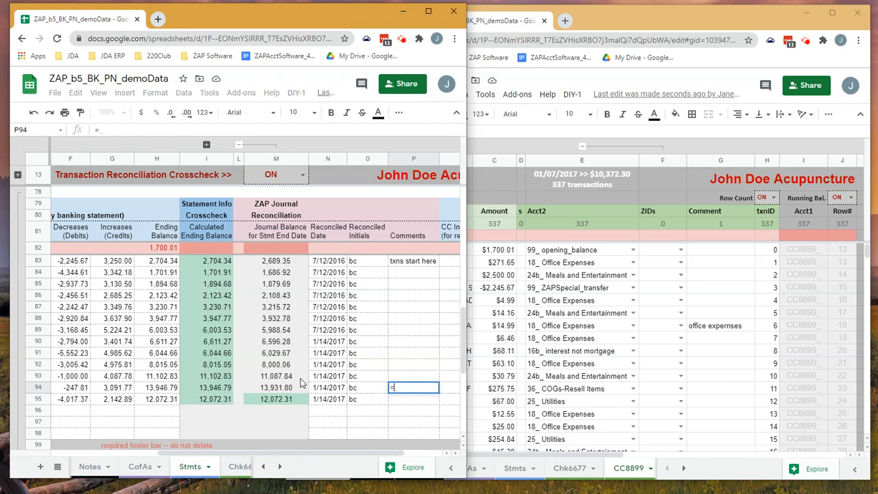
left_click(217, 388)
type("-")
left_click(276, 388)
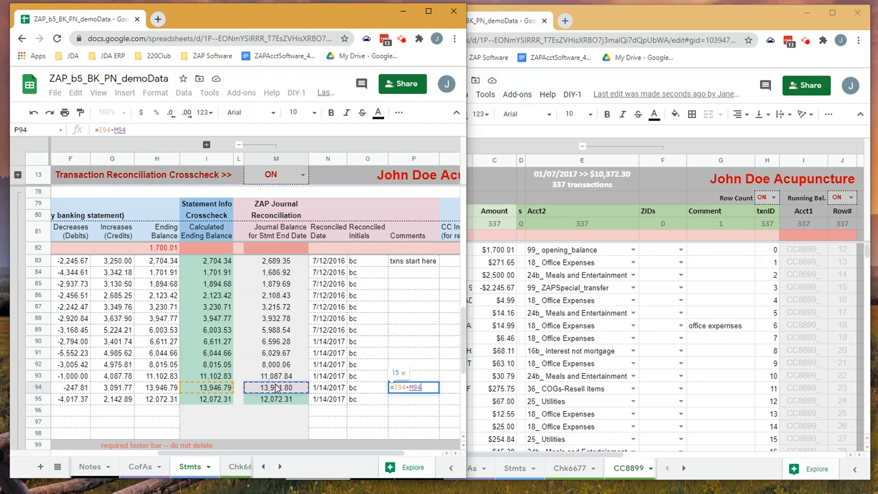
key("Return")
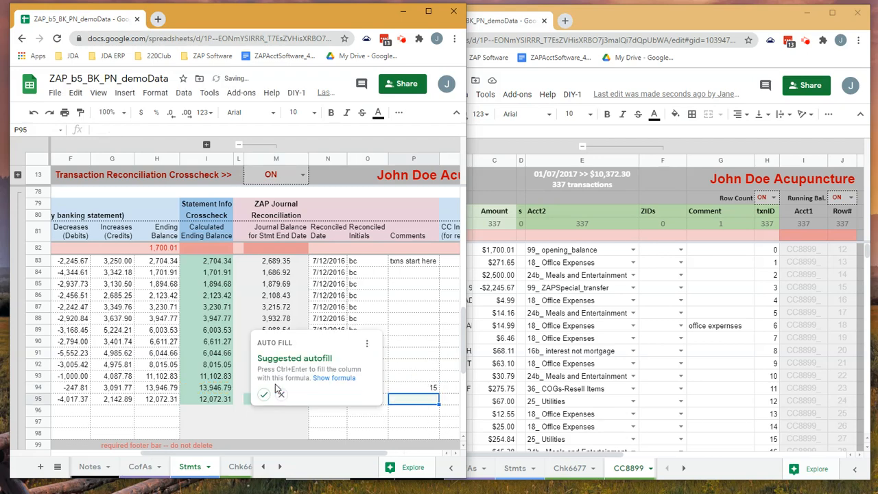
- Format the difference in P94 to show two decimal places
left_click(413, 388)
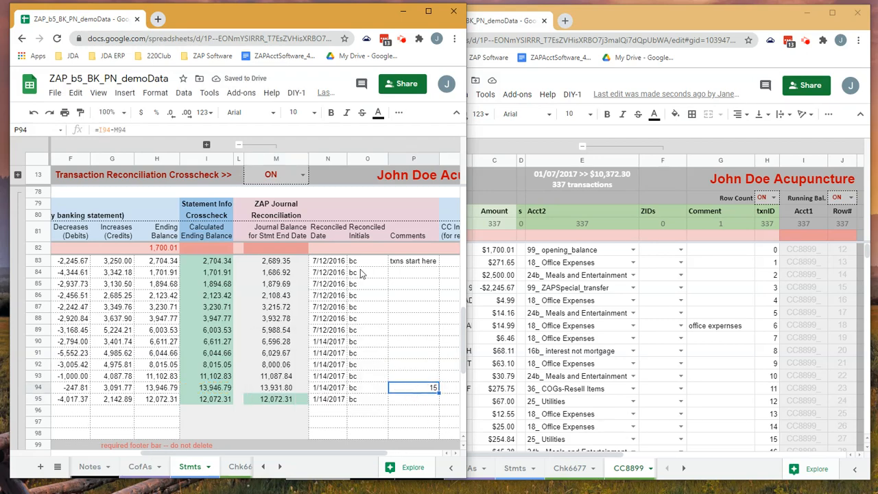
left_click(187, 114)
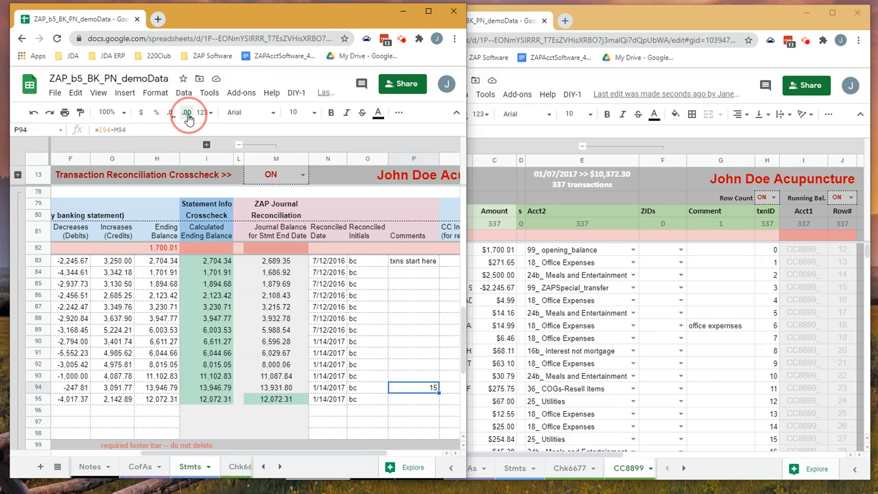
left_click(188, 116)
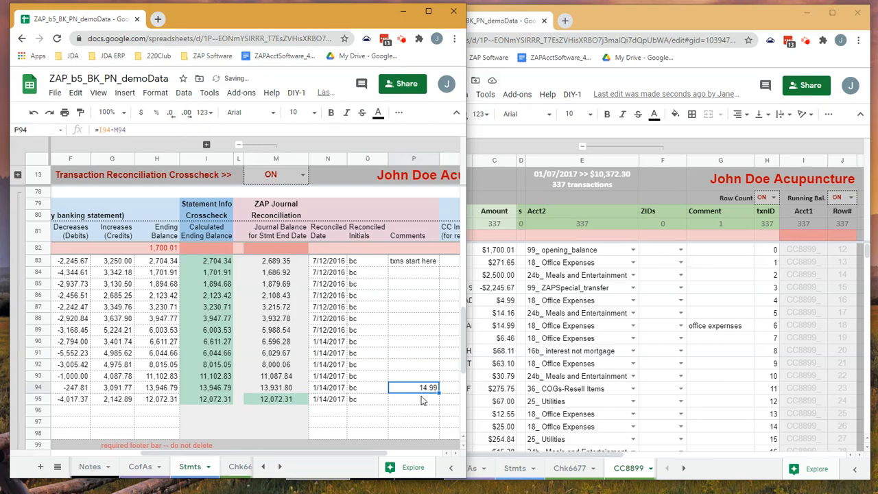
- Locate the $14.99 transaction in row 18 of the CC8899_ journal and check its row entries
left_click_drag(353, 451, 228, 457)
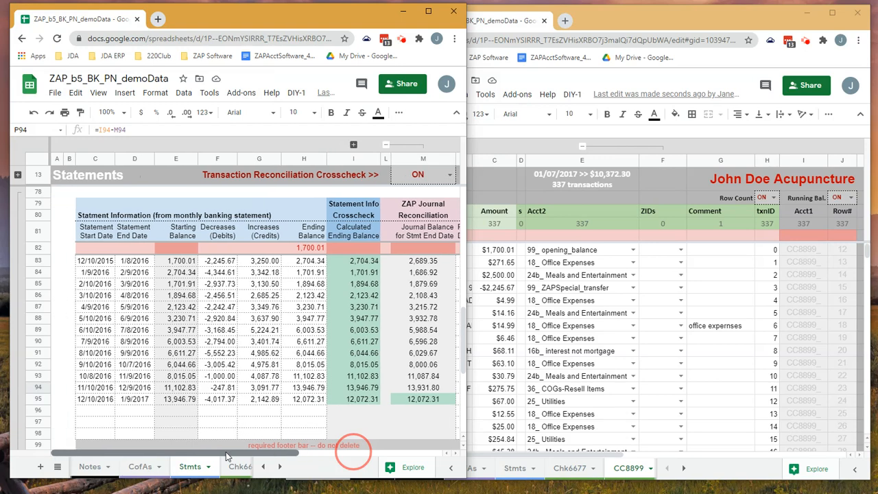
left_click(581, 300)
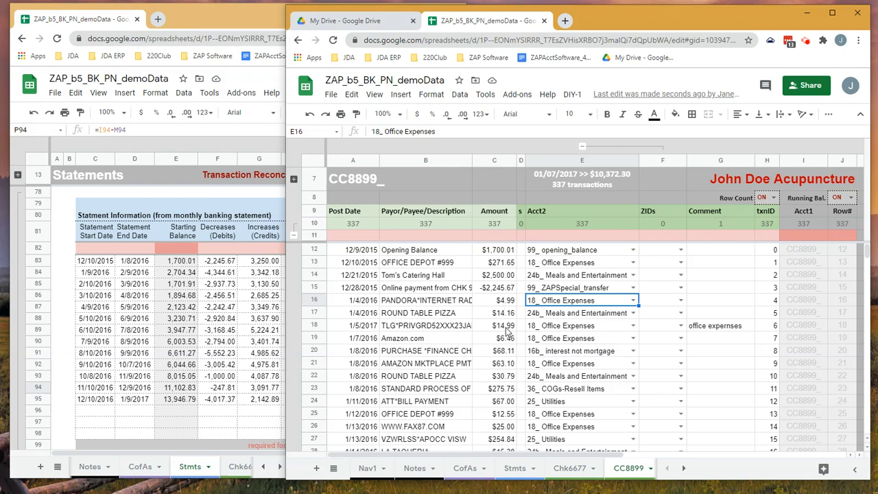
left_click(775, 327)
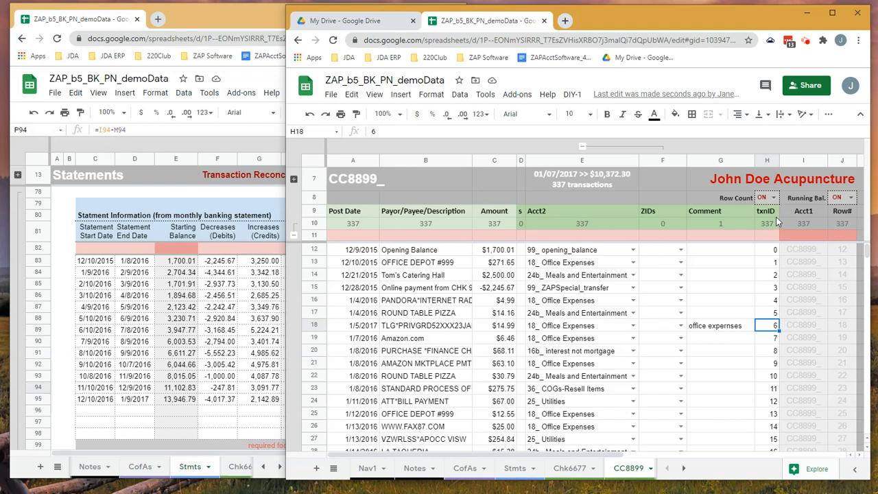
- Set the Post Date of the CC8899_ row 18 transaction to 3/5/2016
double_click(371, 325)
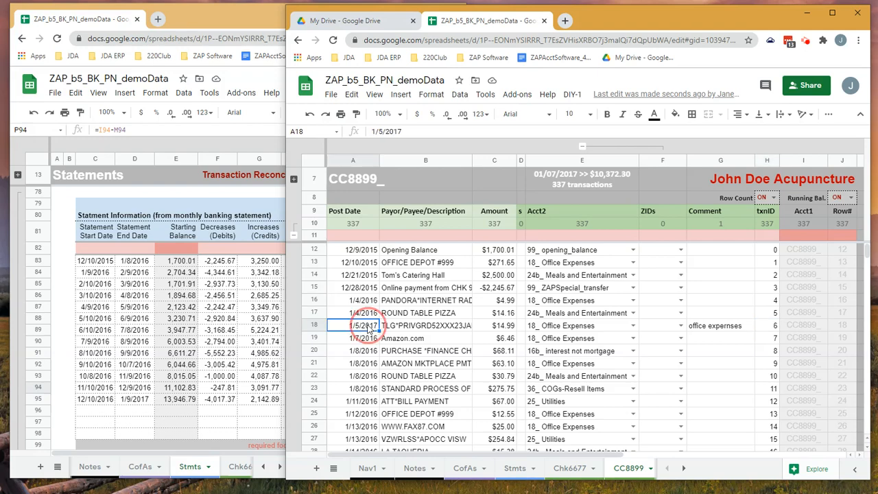
left_click_drag(374, 325, 380, 327)
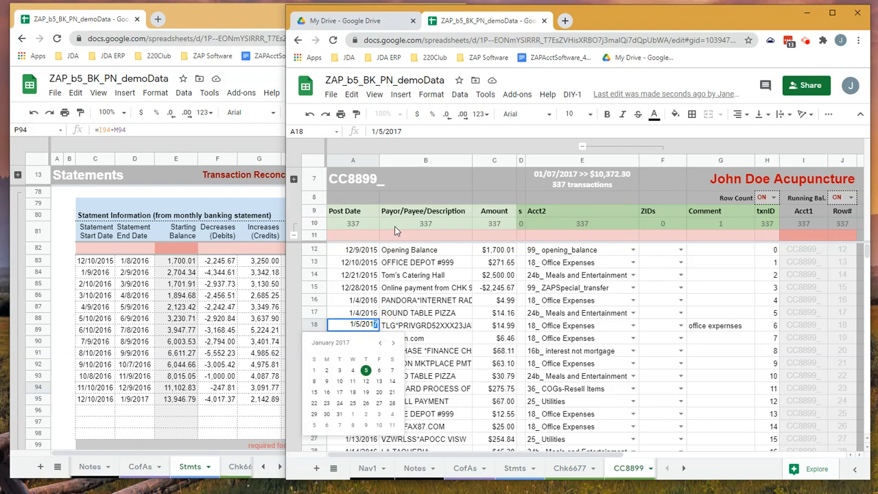
left_click(236, 12)
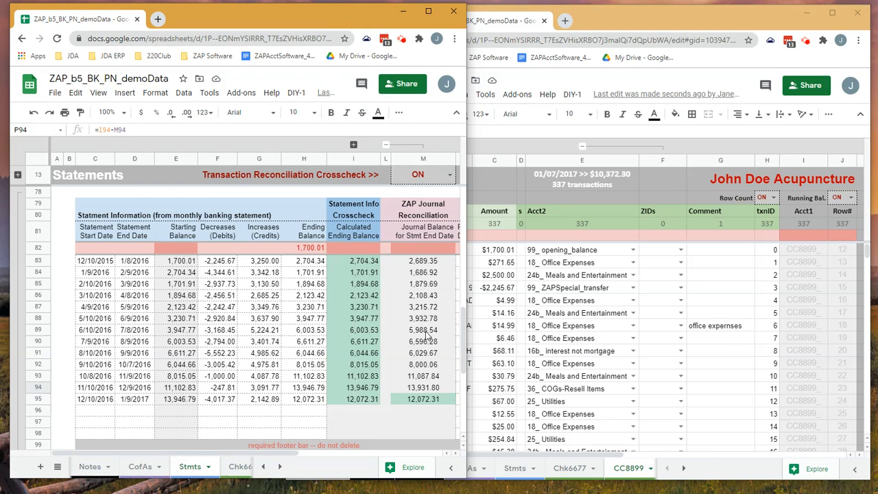
left_click(584, 33)
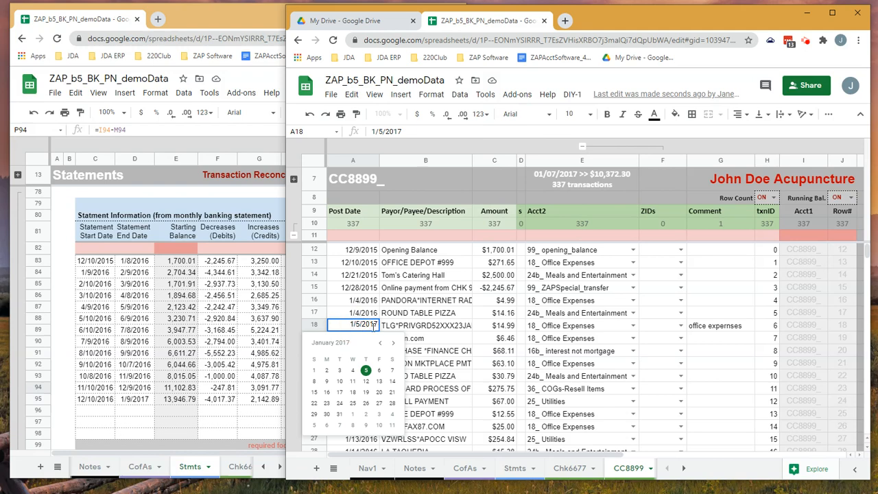
left_click(375, 324)
key("BackSpace")
type("6")
left_click(352, 323)
key("Tab")
- Examine the statement dates and journal balance for the 1/9/2016 to 2/9/2016 period on the Stmts sheet
left_click(274, 284)
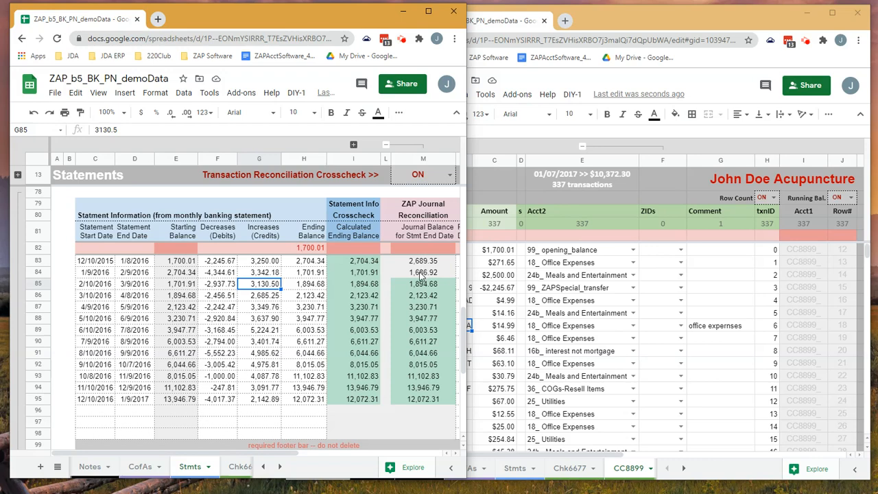
left_click(97, 275)
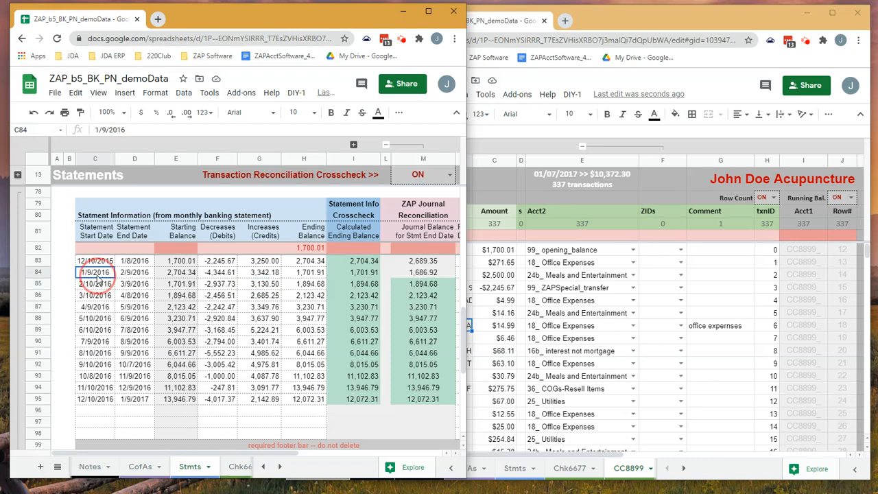
left_click(135, 274)
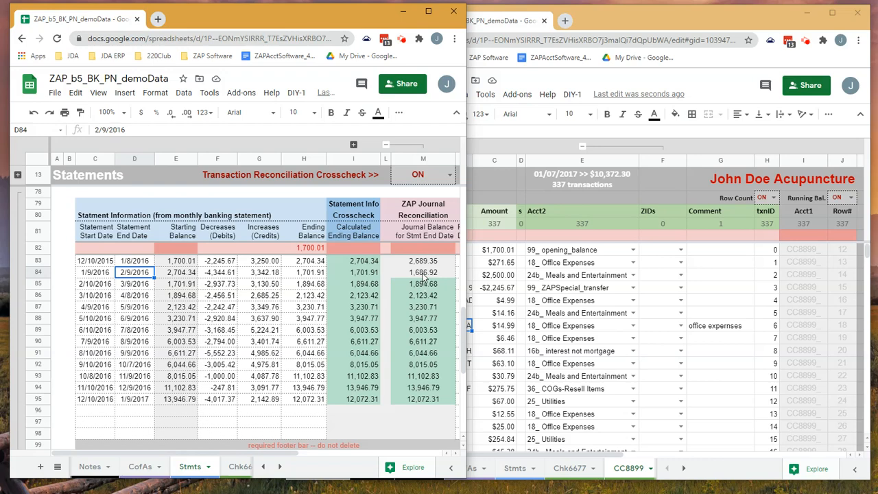
left_click(424, 274)
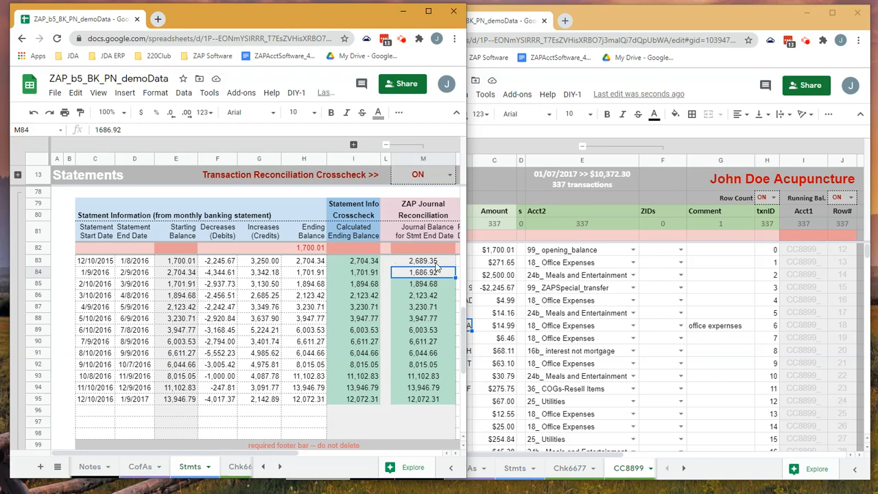
- Set the Post Date of the CC8899_ row 18 transaction to 1/5/2016
left_click(542, 275)
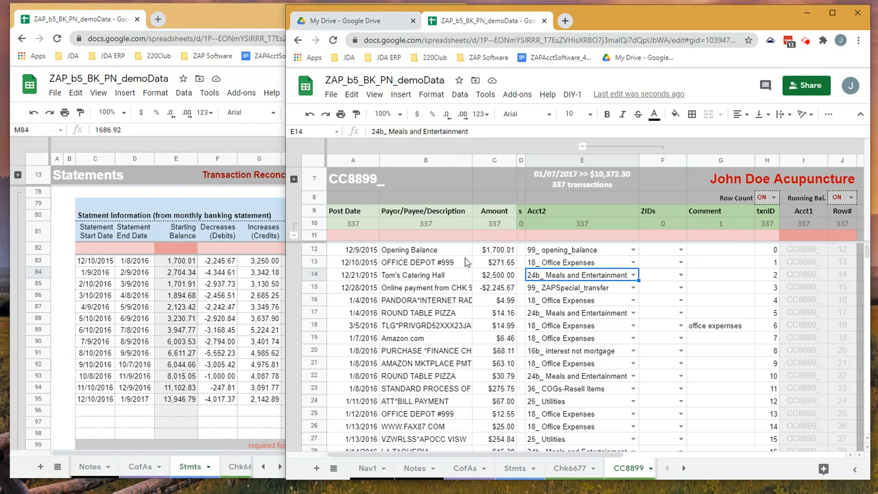
double_click(357, 302)
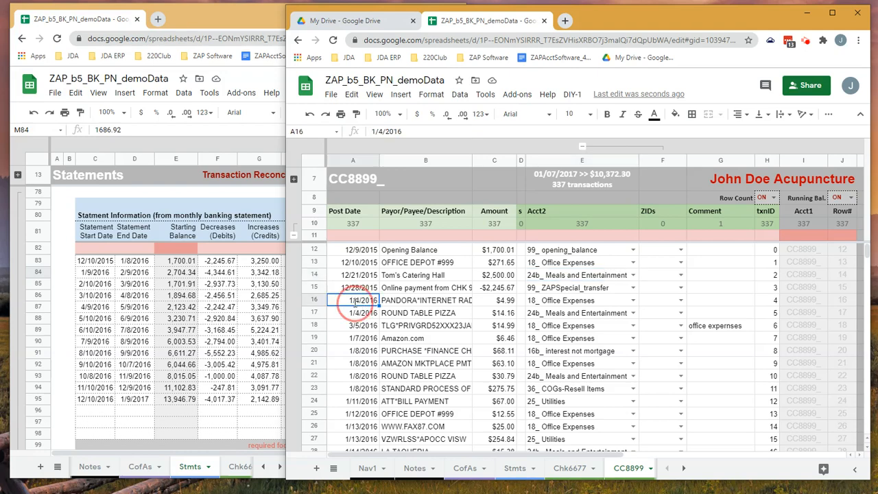
left_click(454, 303)
double_click(369, 328)
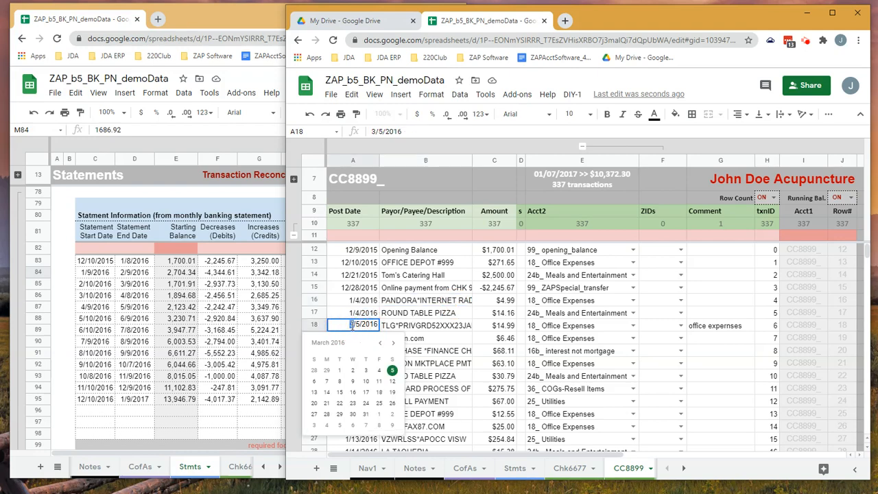
type("1")
left_click(424, 328)
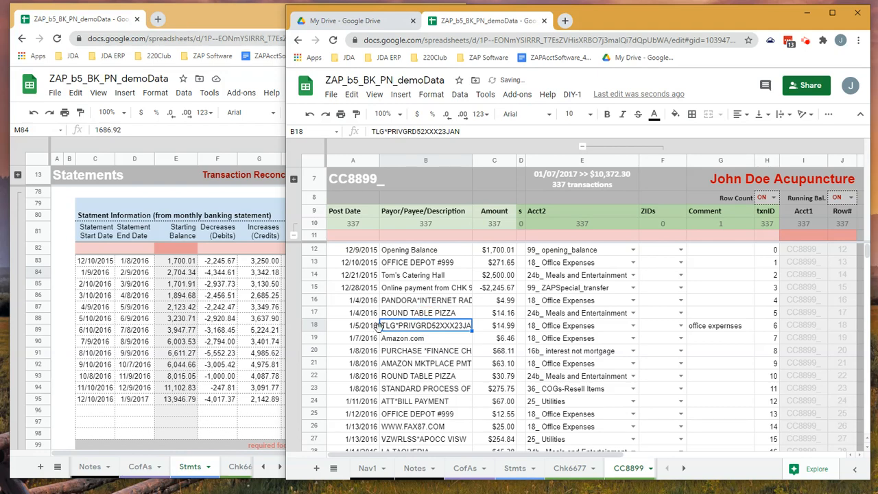
- Set the Post Date of the CC8899_ row 18 transaction to the wrong year, 1/5/2001
double_click(374, 325)
left_click_drag(371, 325, 388, 331)
type("0")
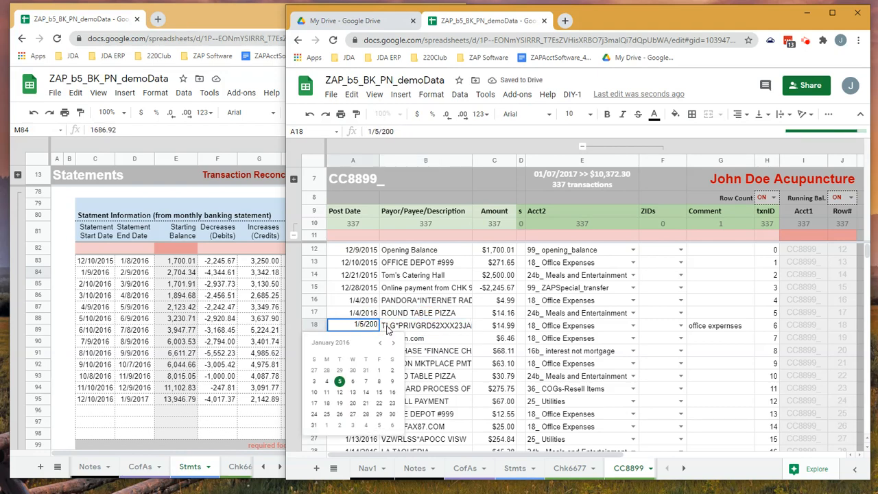
type("1")
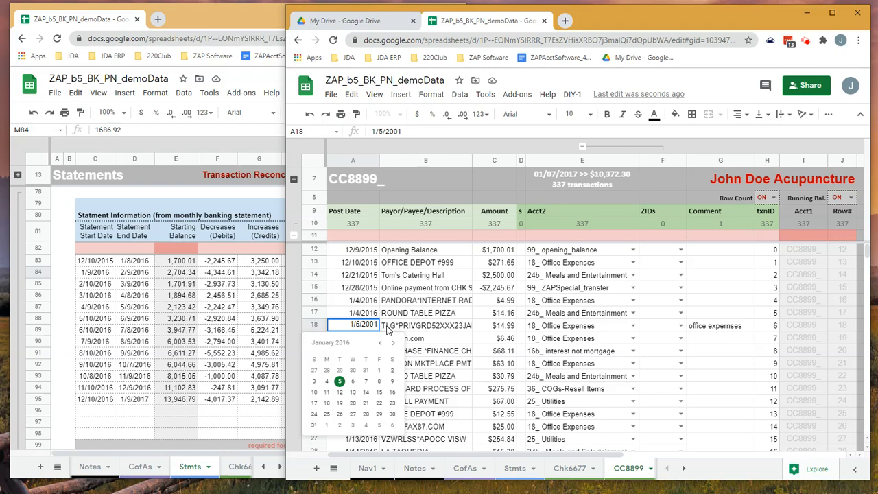
key("Return")
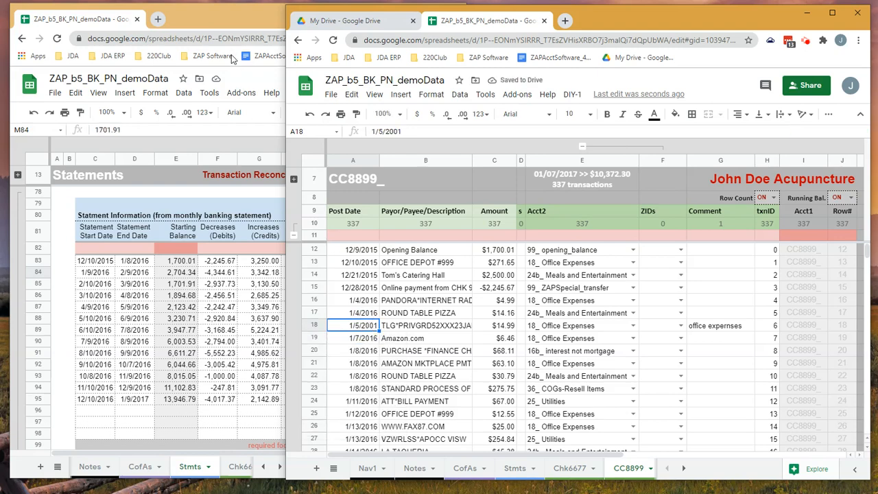
- Review the journal balances and the P94 difference on the Stmts sheet, and expand the collapsed columns J:K
left_click(223, 16)
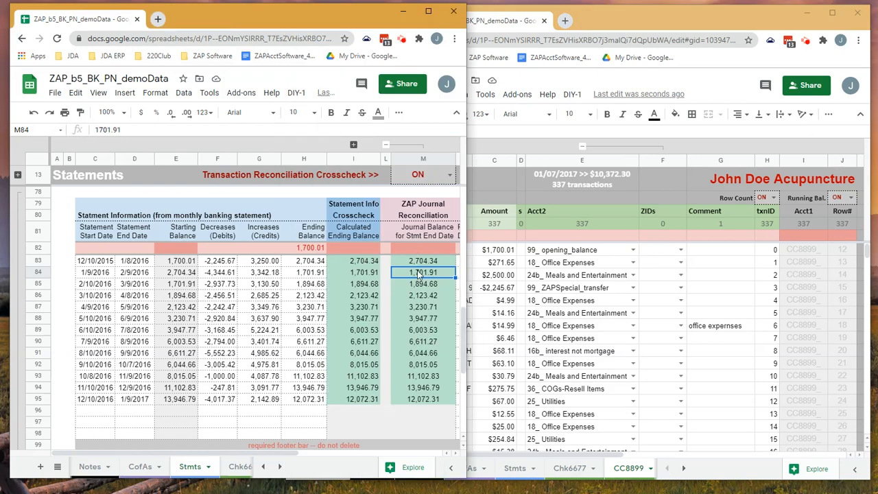
left_click(417, 246)
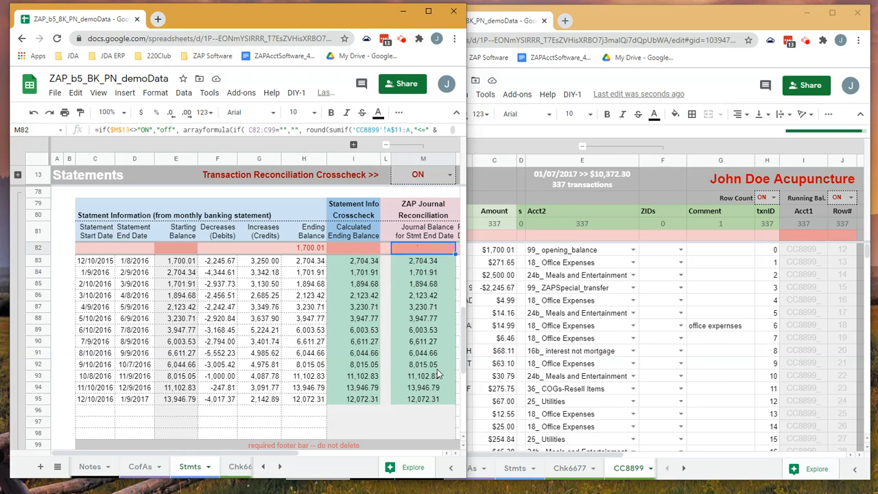
left_click(274, 456)
left_click_drag(274, 456, 378, 454)
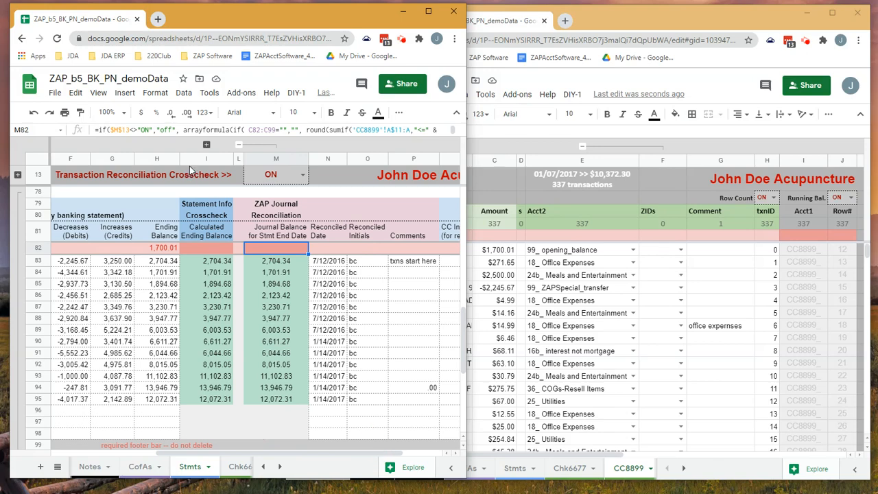
left_click(234, 158)
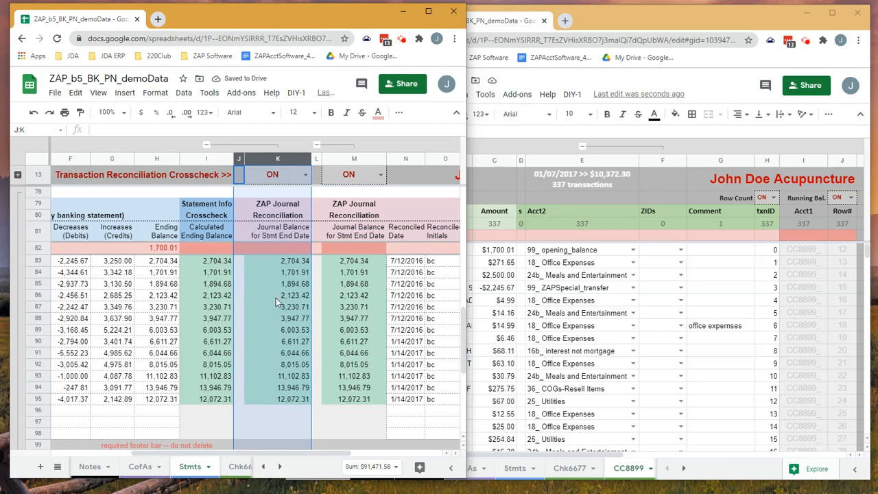
left_click(359, 248)
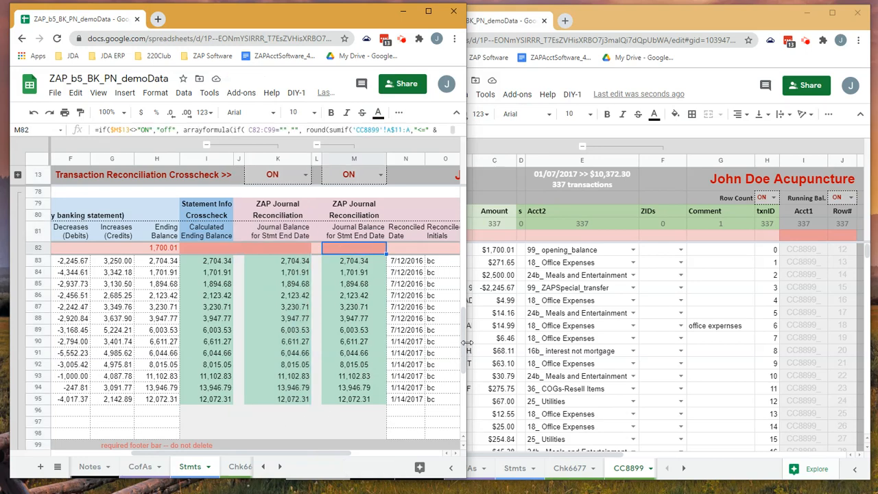
- Widen the Stmts browser window and bring up the Running Balance section of the CC8899 sheet
left_click_drag(466, 343, 679, 330)
left_click(302, 466)
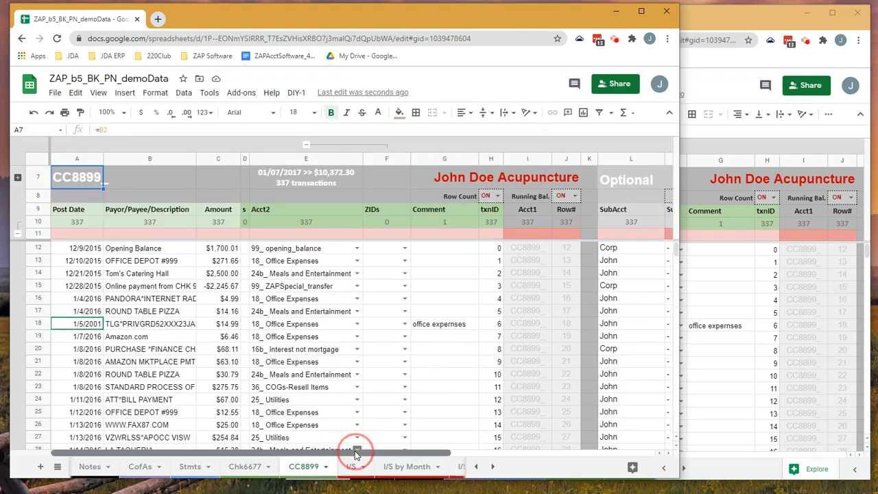
left_click_drag(356, 453, 556, 446)
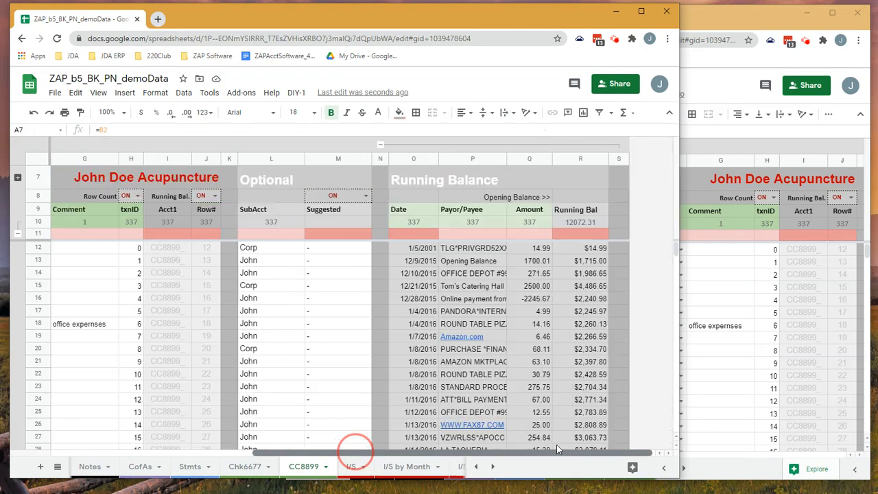
- Check the sum of the Running Balance amounts in Q12:Q23 and select the 1/5/2001 date in O12
left_click(430, 249)
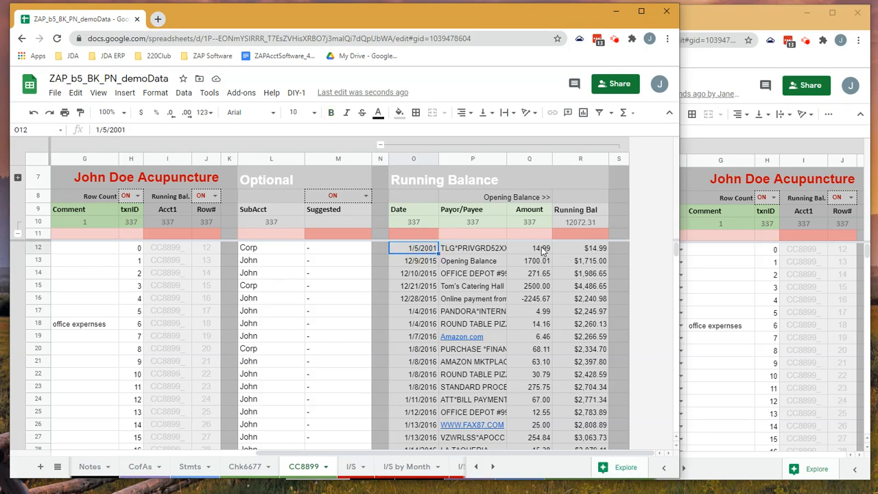
left_click_drag(542, 251, 543, 386)
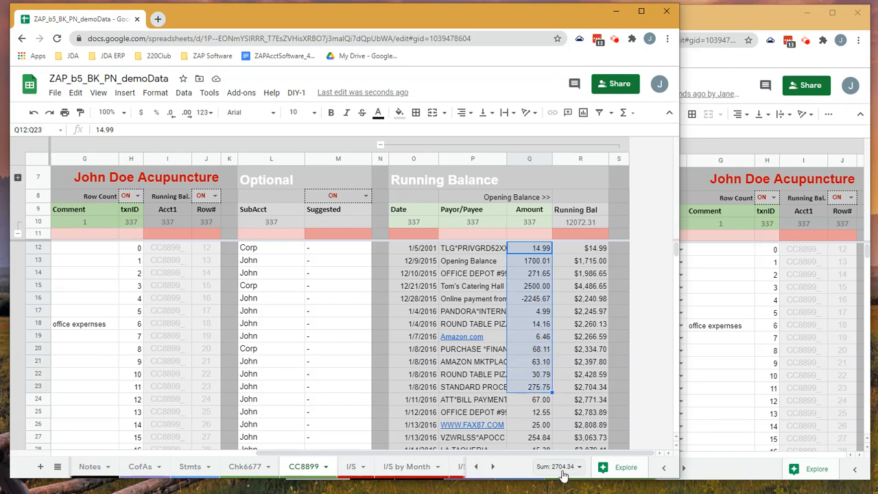
left_click(394, 252)
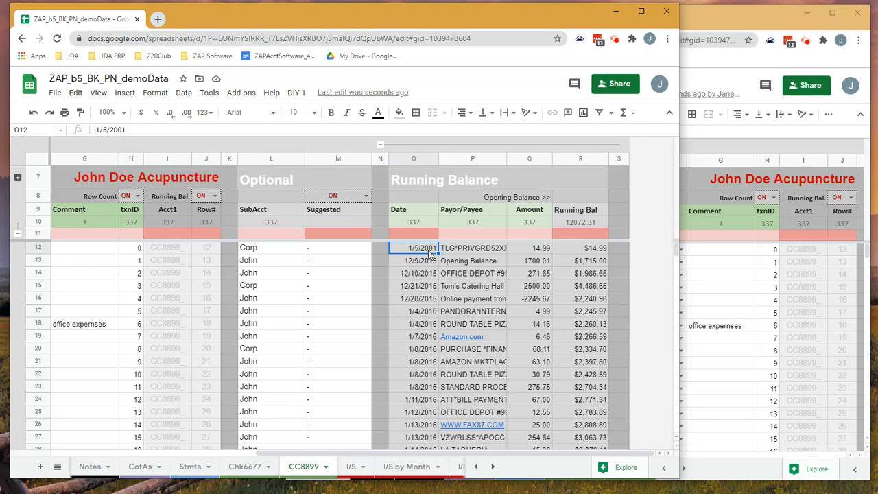
- Compare the statement and journal balances in rows 83 and 84 of the Stmts sheet, and examine the crosscheck formula in M82
left_click(704, 14)
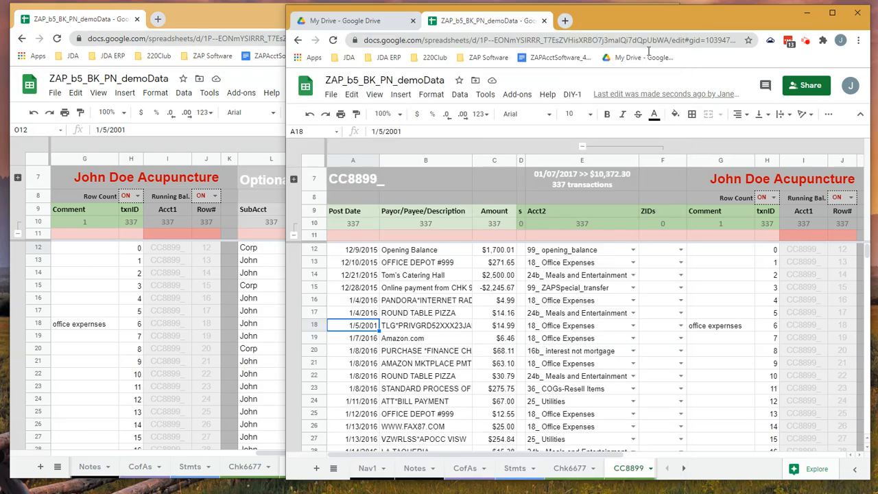
left_click(190, 466)
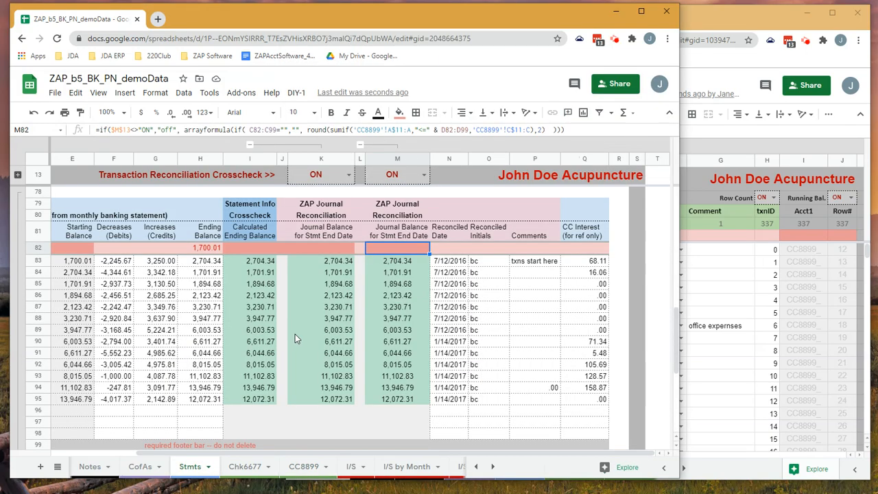
left_click(39, 261)
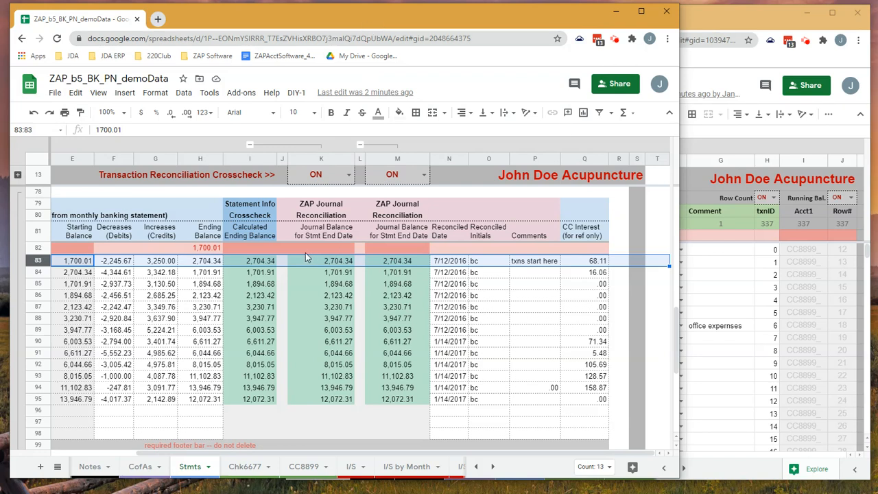
left_click(39, 273)
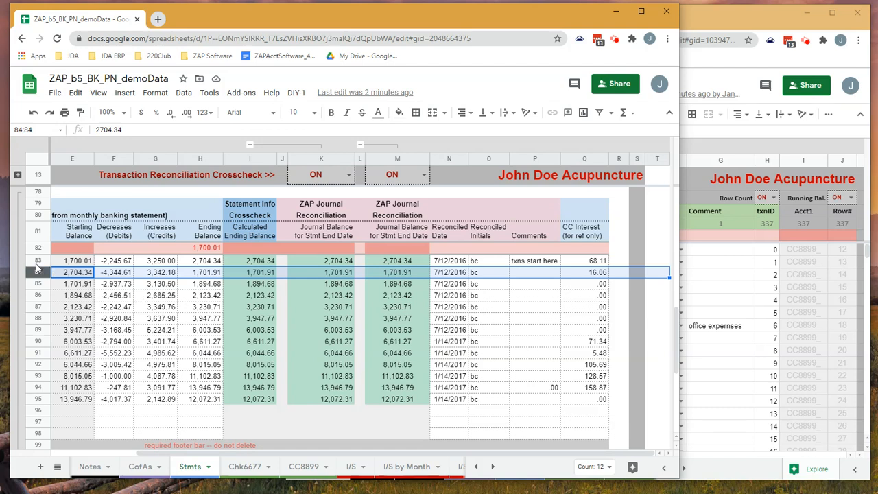
left_click(38, 261)
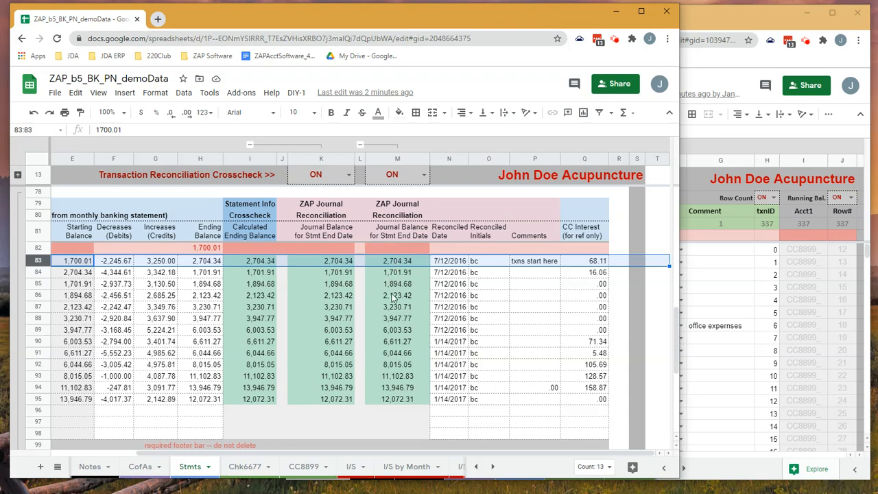
left_click(397, 249)
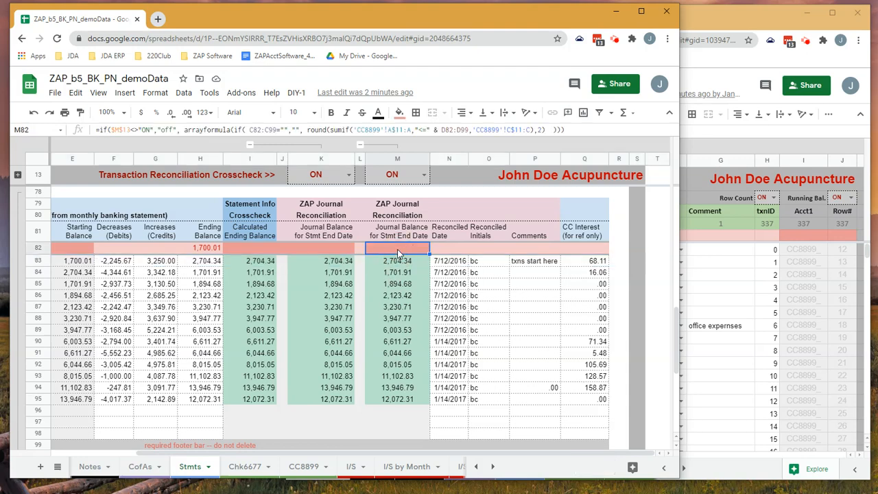
scroll(389, 402, "down", 3)
scroll(388, 402, "up", 3)
- Widen the browser window showing the CC8899 sheet and bring the I/S report sheets within reach
left_click(715, 24)
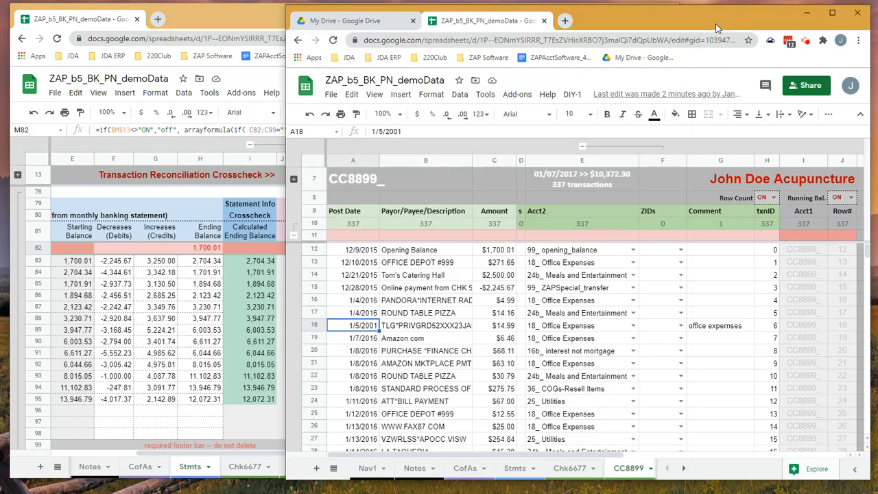
left_click_drag(286, 255, 242, 254)
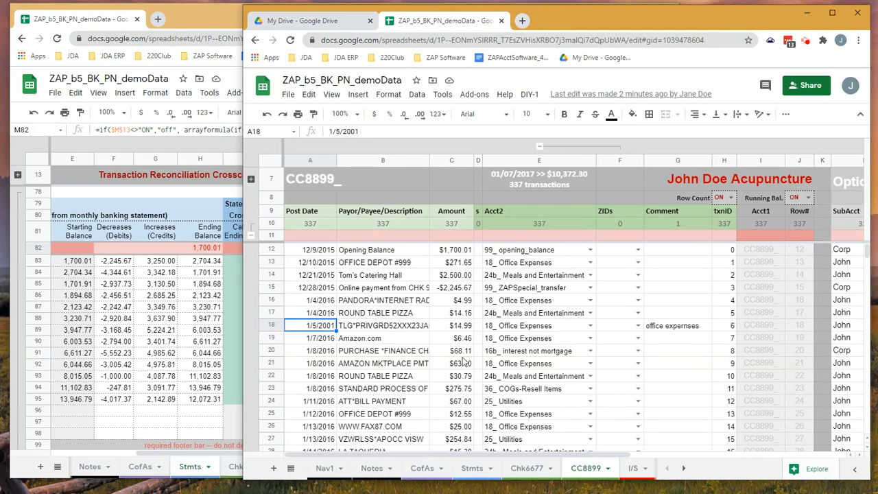
left_click(683, 468)
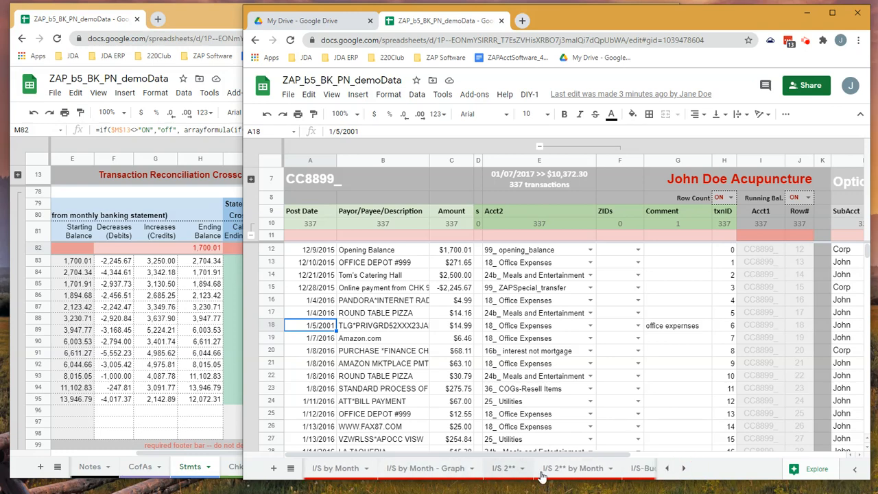